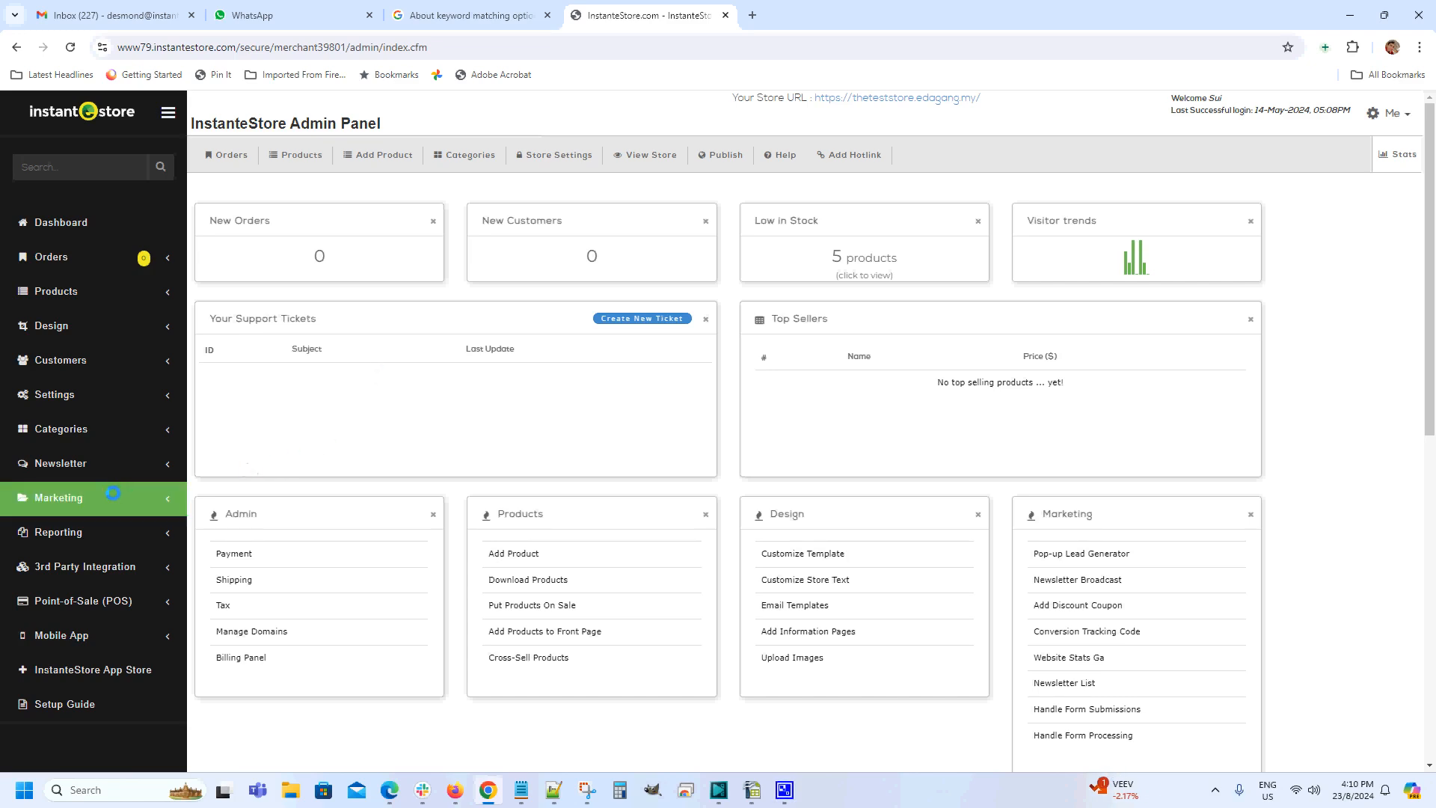
Step: Start a new discount coupon of the type Discount by Products
left_click(79, 496)
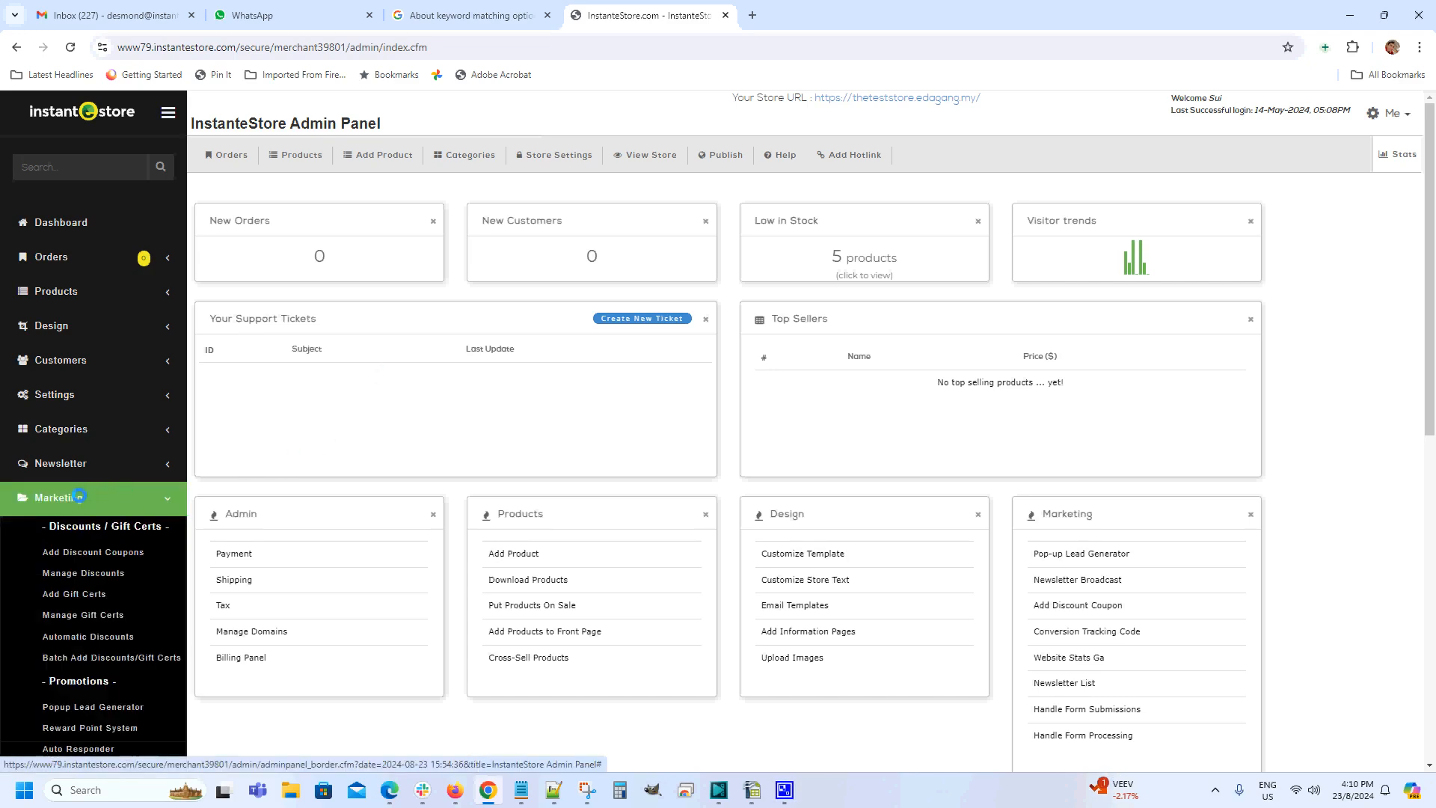
left_click(100, 552)
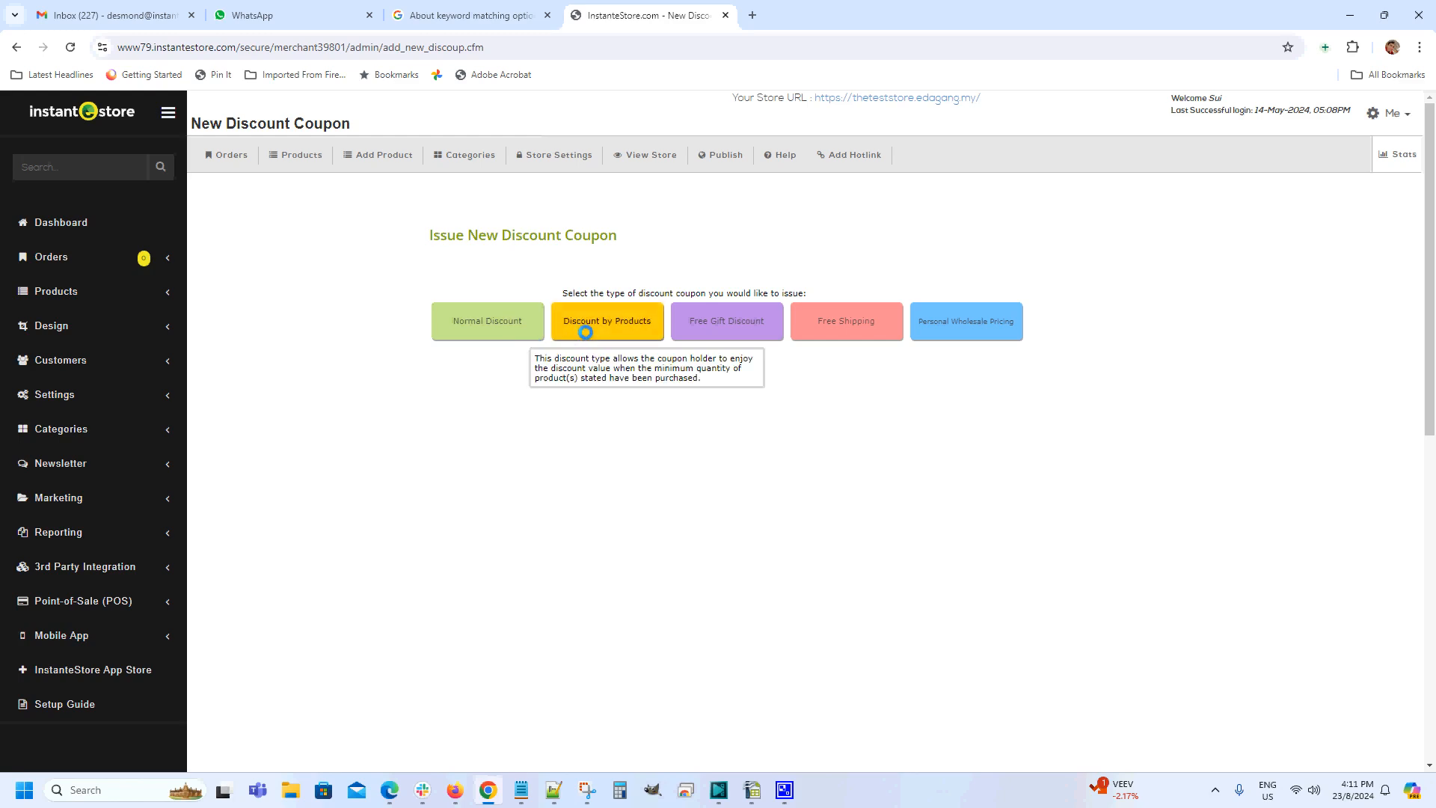
left_click(586, 332)
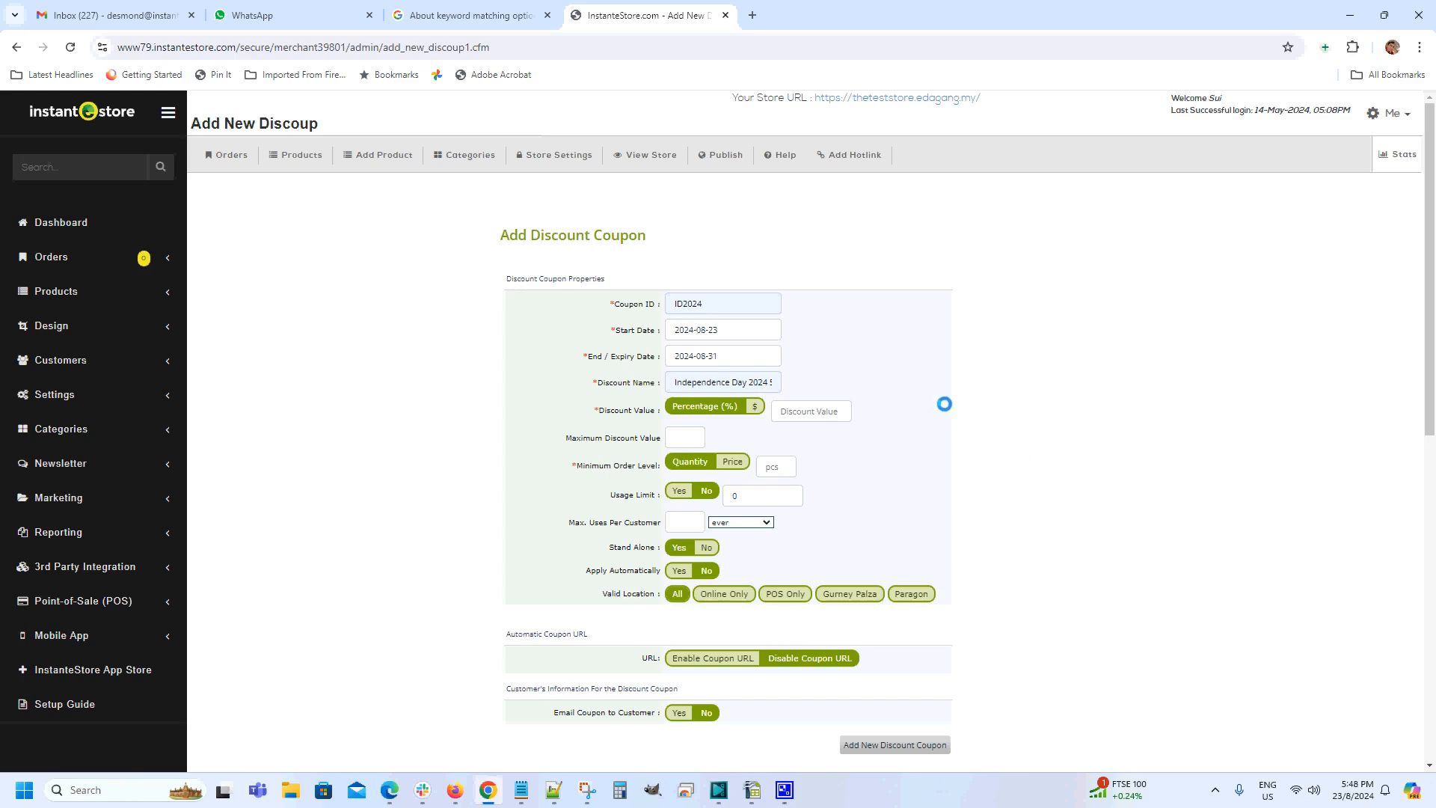
Step: Set the coupon's start date to 2024-08-23 and expiry date to 2024-08-31, keeping the discount name Independence Day 2024 50% Off
mouse_move(721, 307)
left_click(744, 329)
left_click(778, 438)
left_click(747, 359)
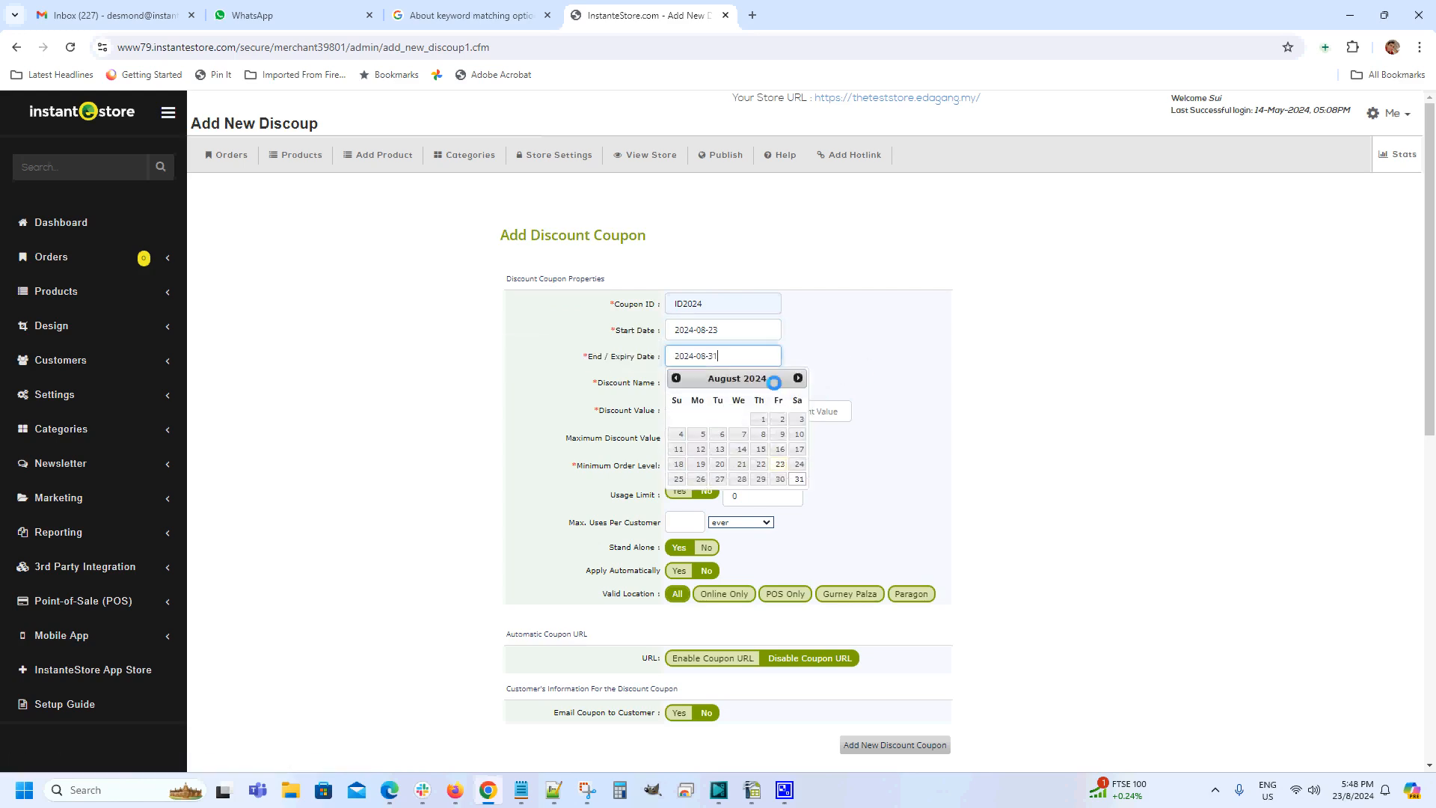
left_click(798, 478)
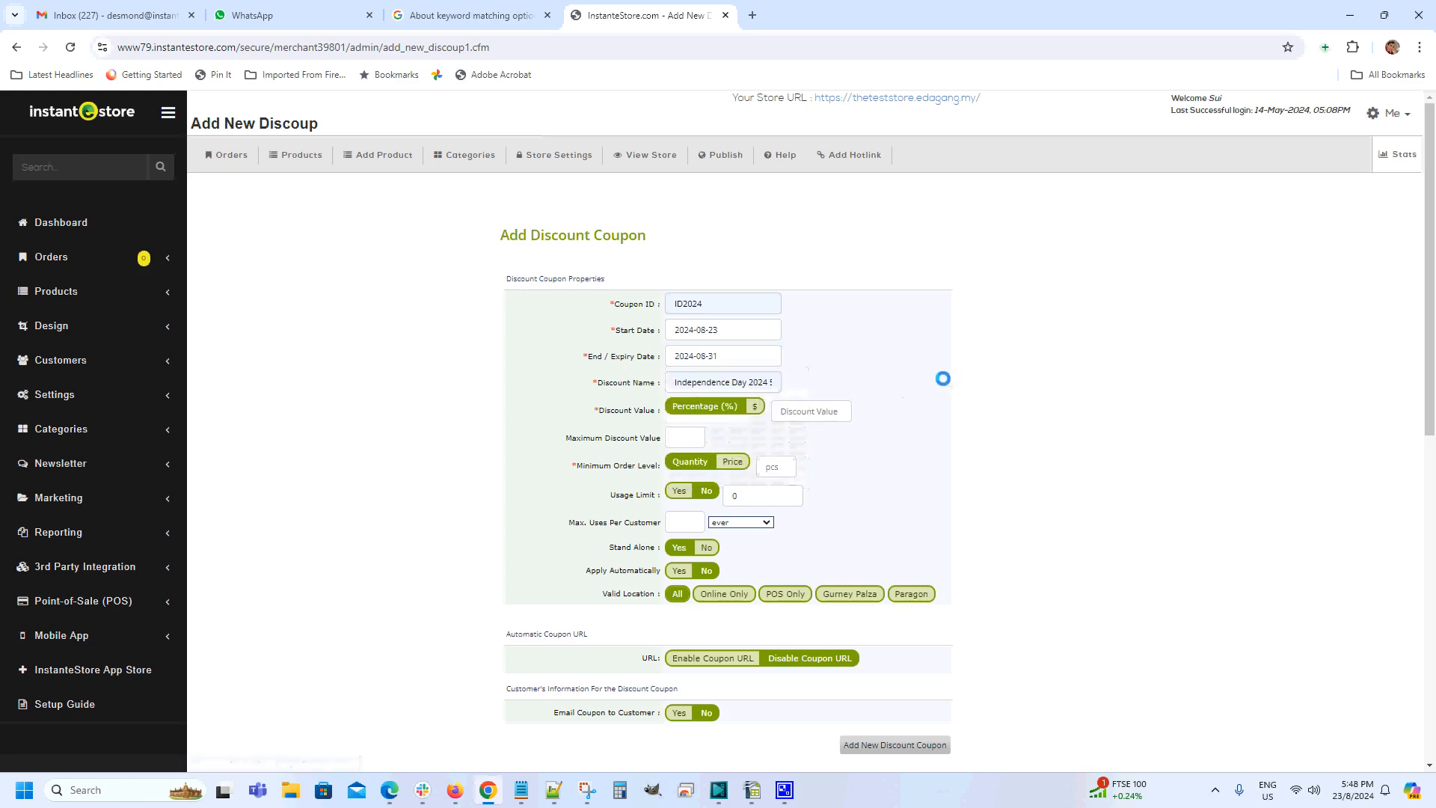
left_click(753, 382)
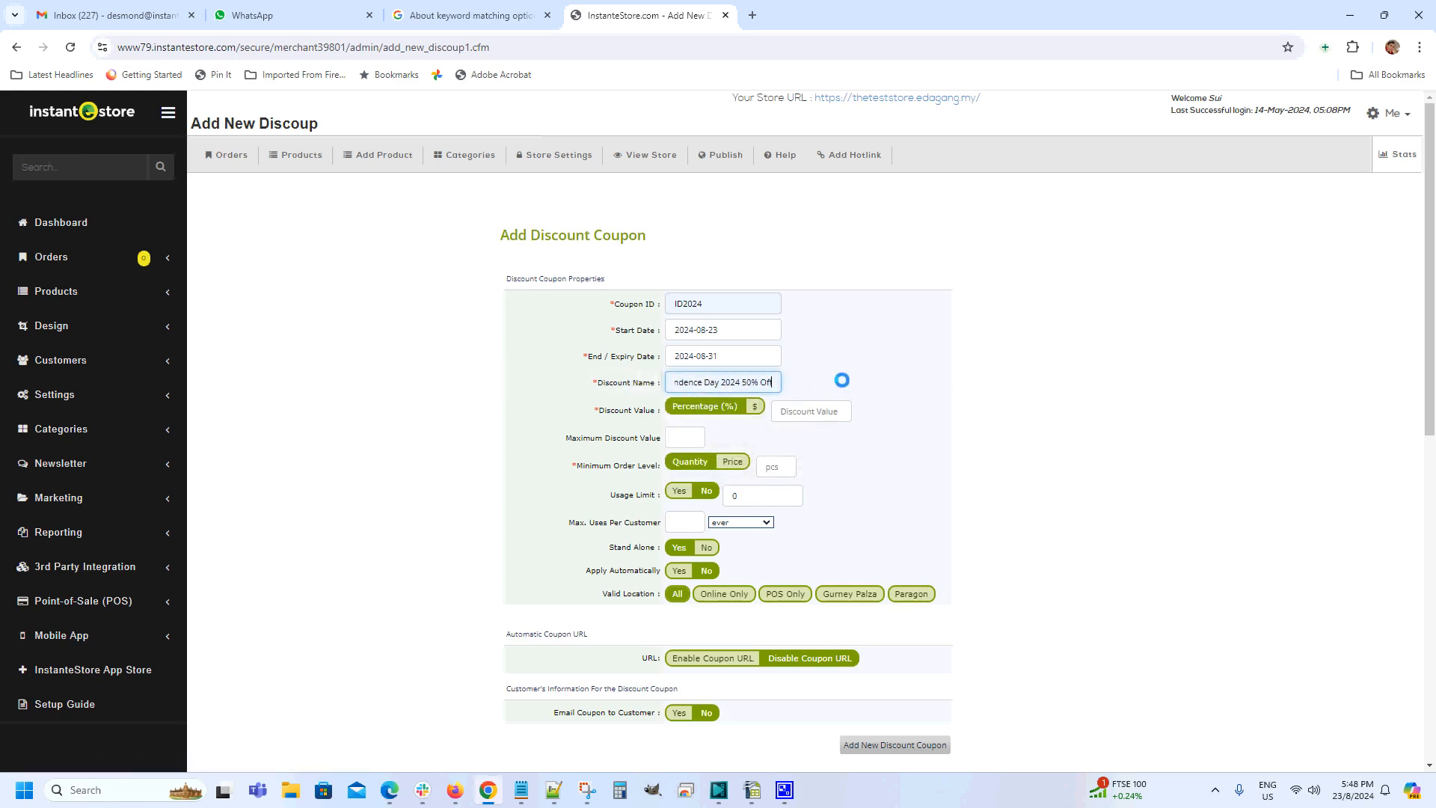
left_click(902, 378)
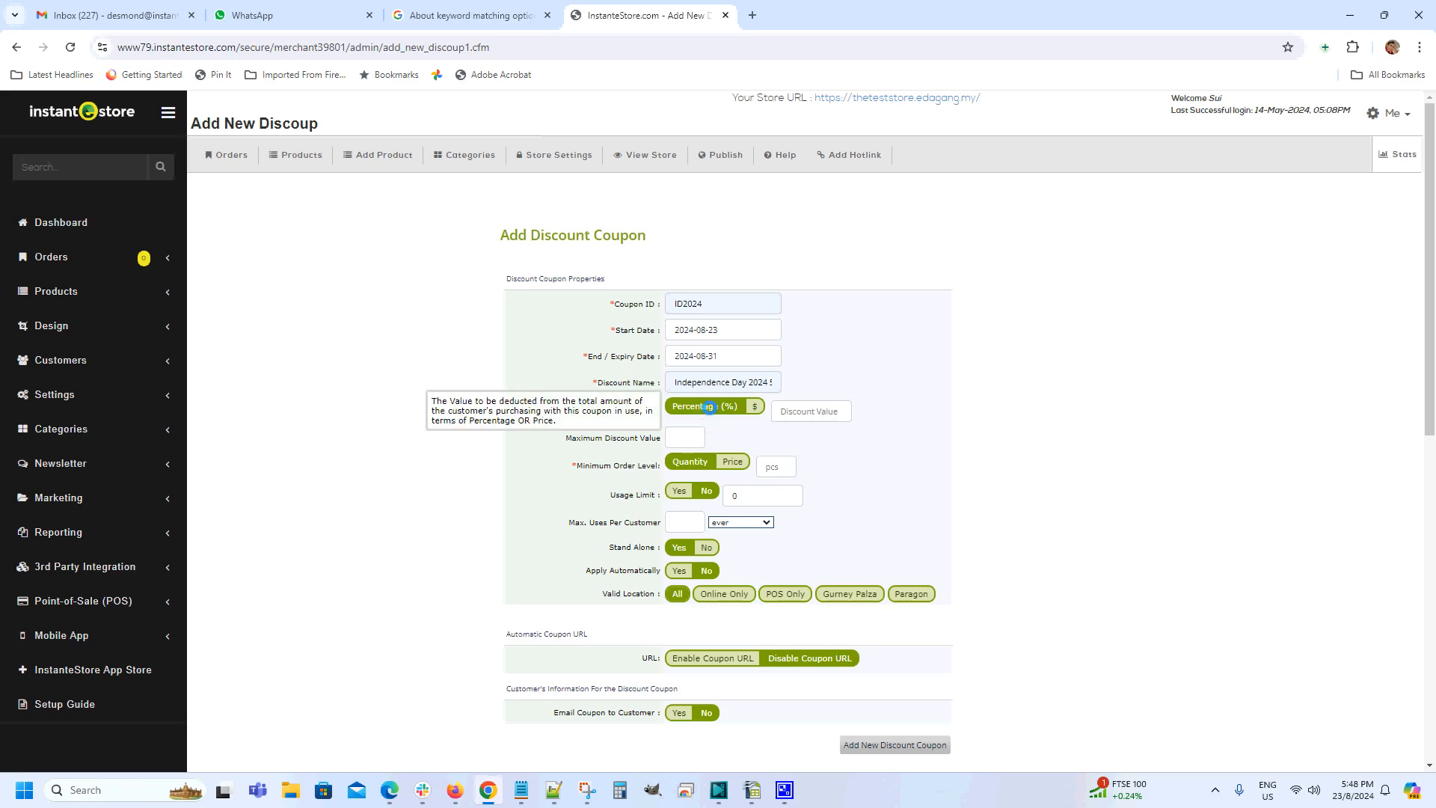
Step: Set the discount value to 50 as a percentage, trying the fixed dollar type in between
left_click(797, 410)
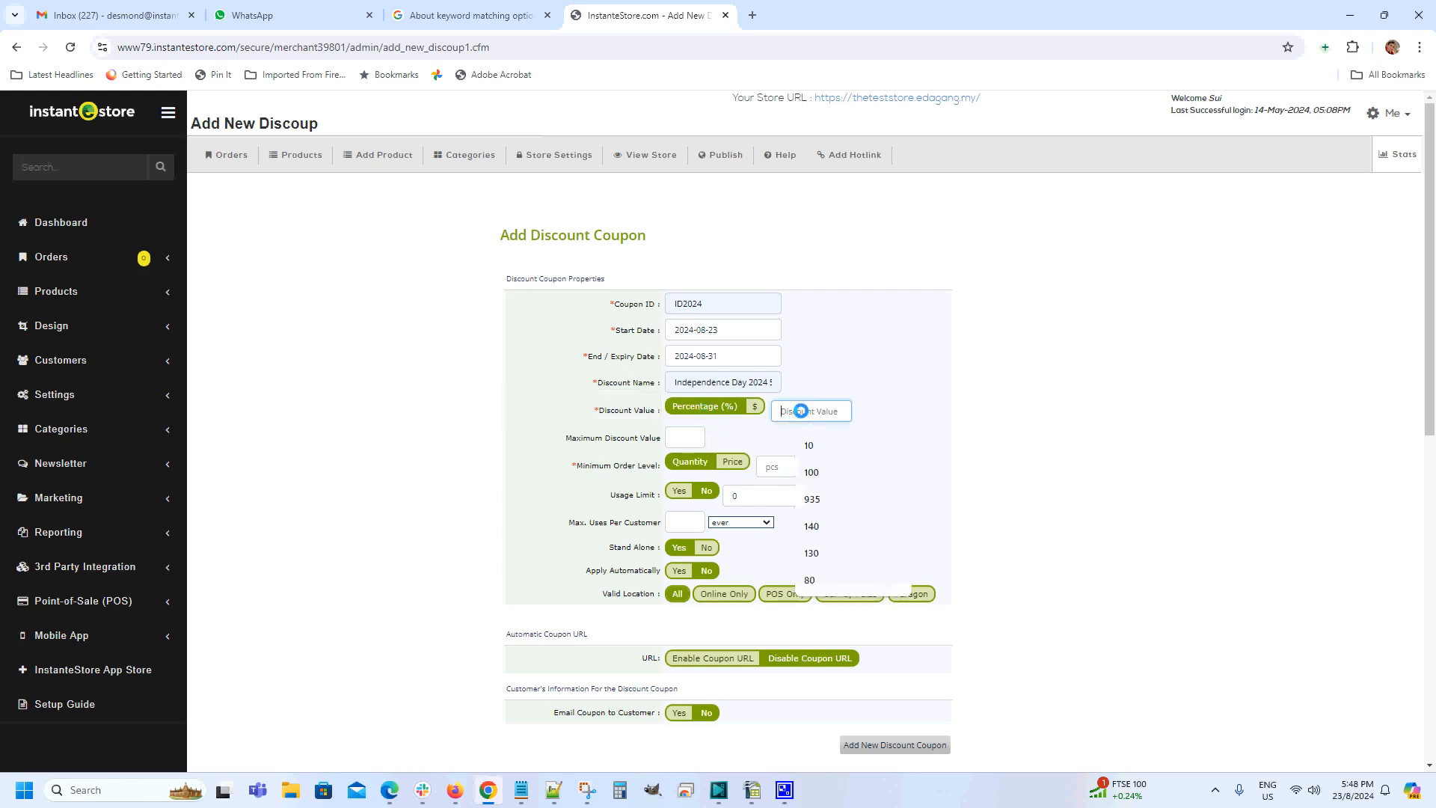
type("50")
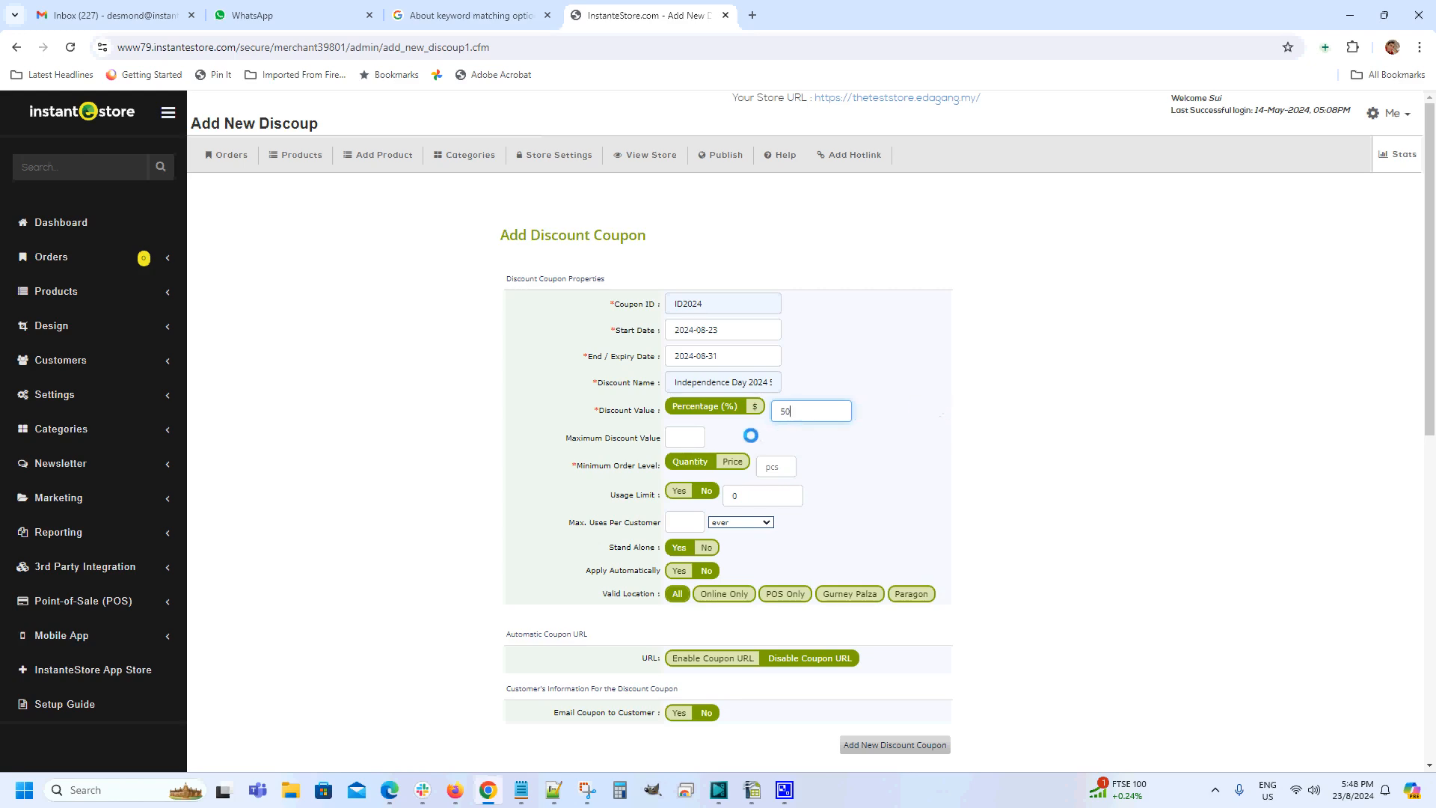
left_click(752, 409)
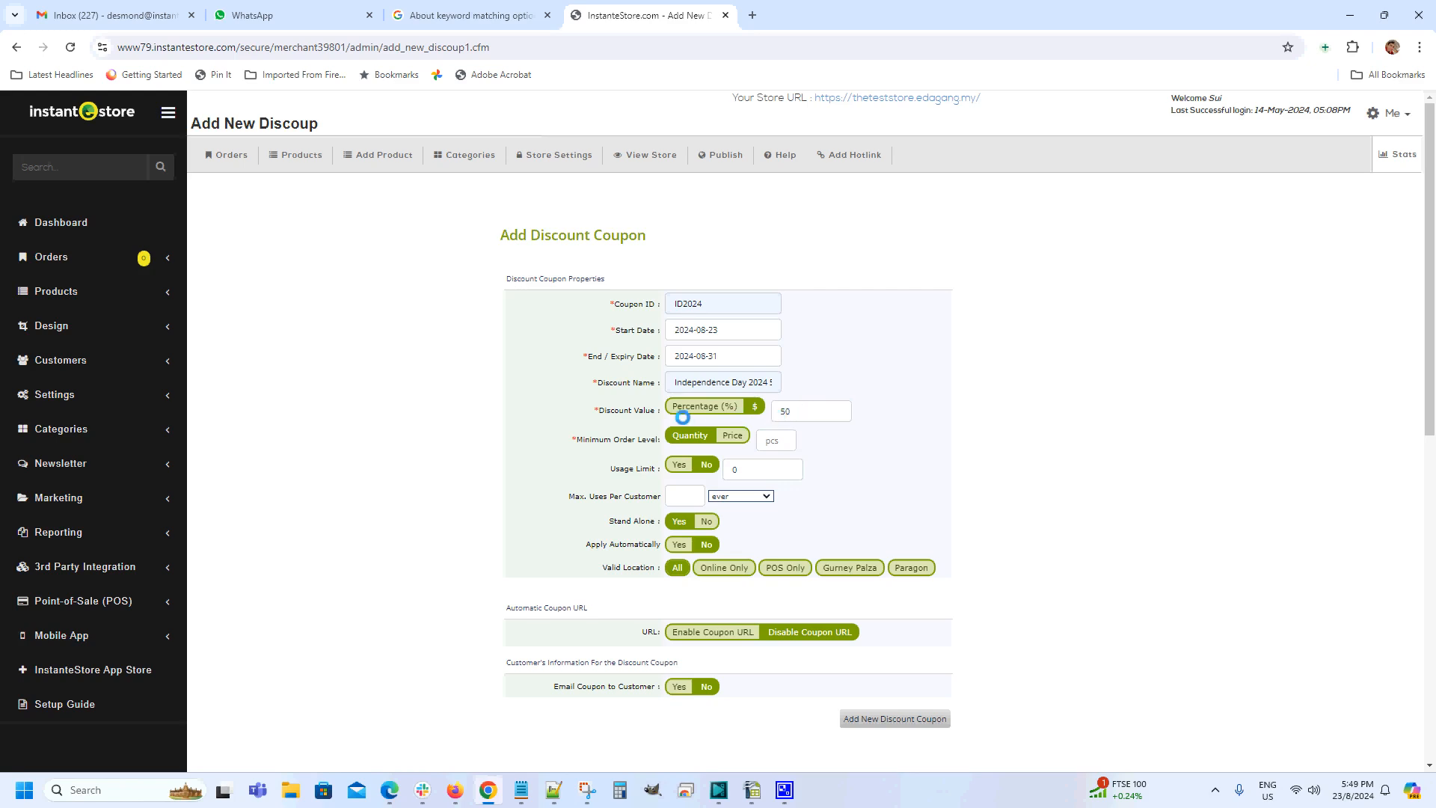
left_click(694, 406)
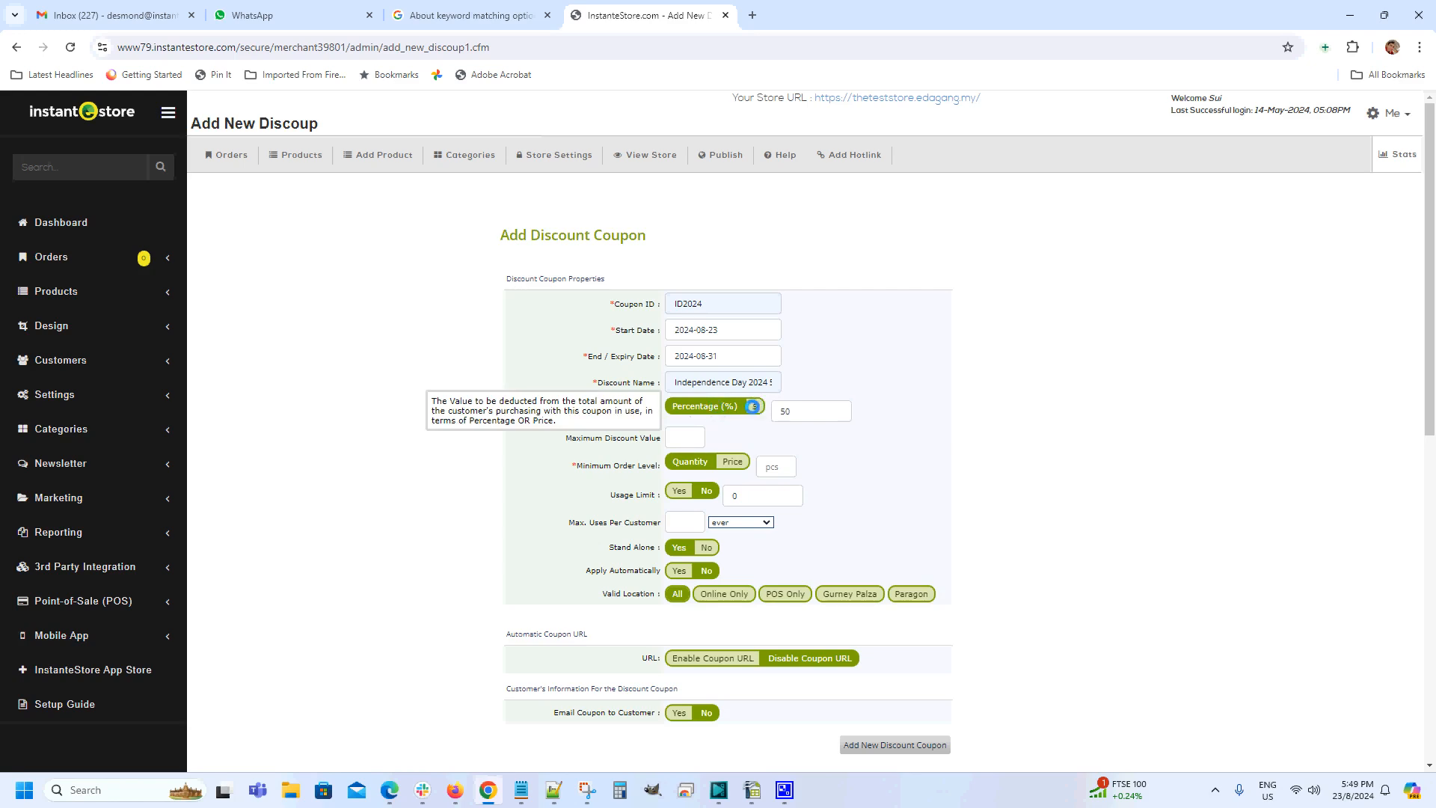
left_click(753, 406)
left_click(704, 407)
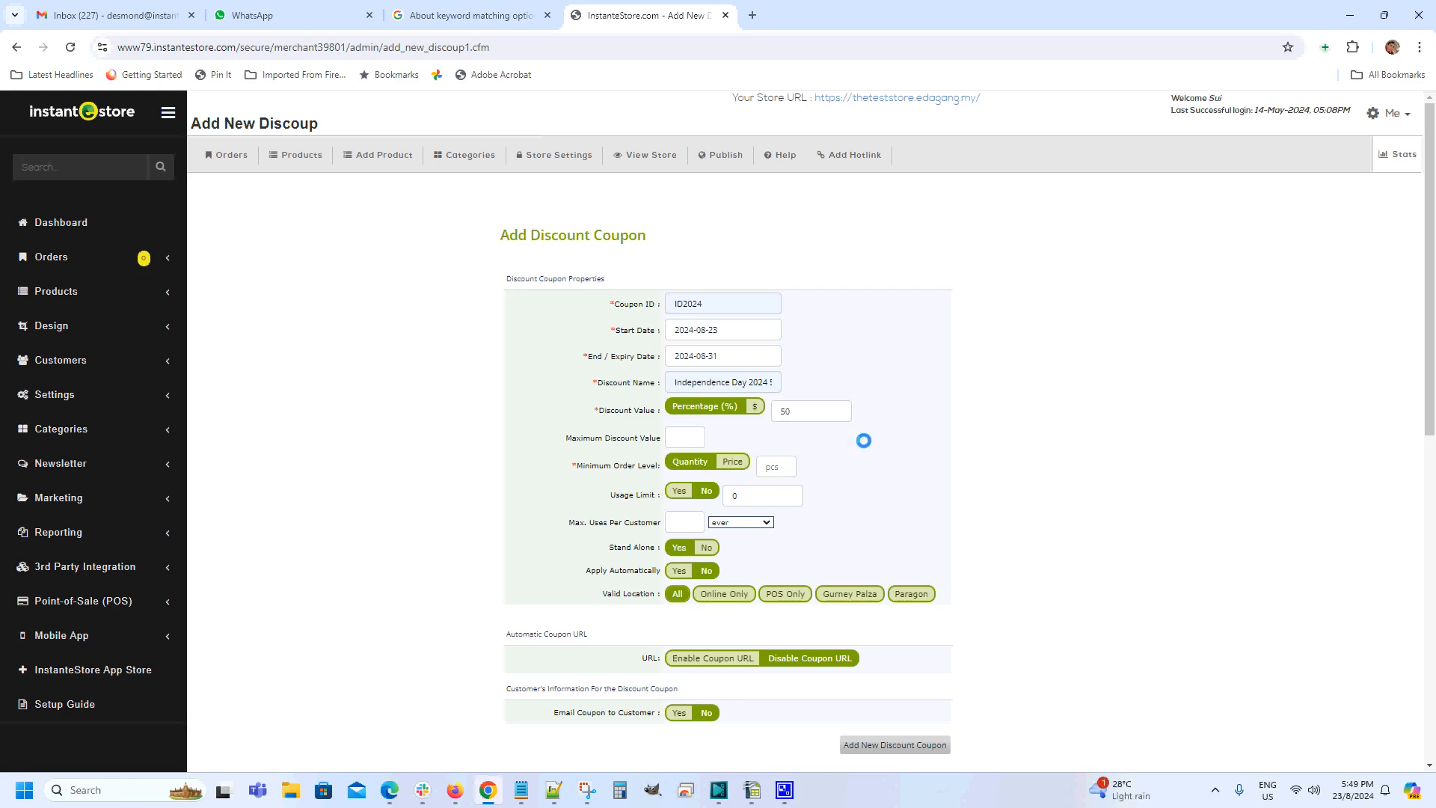
Step: Try a value for the maximum discount and clear the field again
left_click(698, 436)
type("1")
left_click_drag(683, 436, 665, 436)
key("BackSpace")
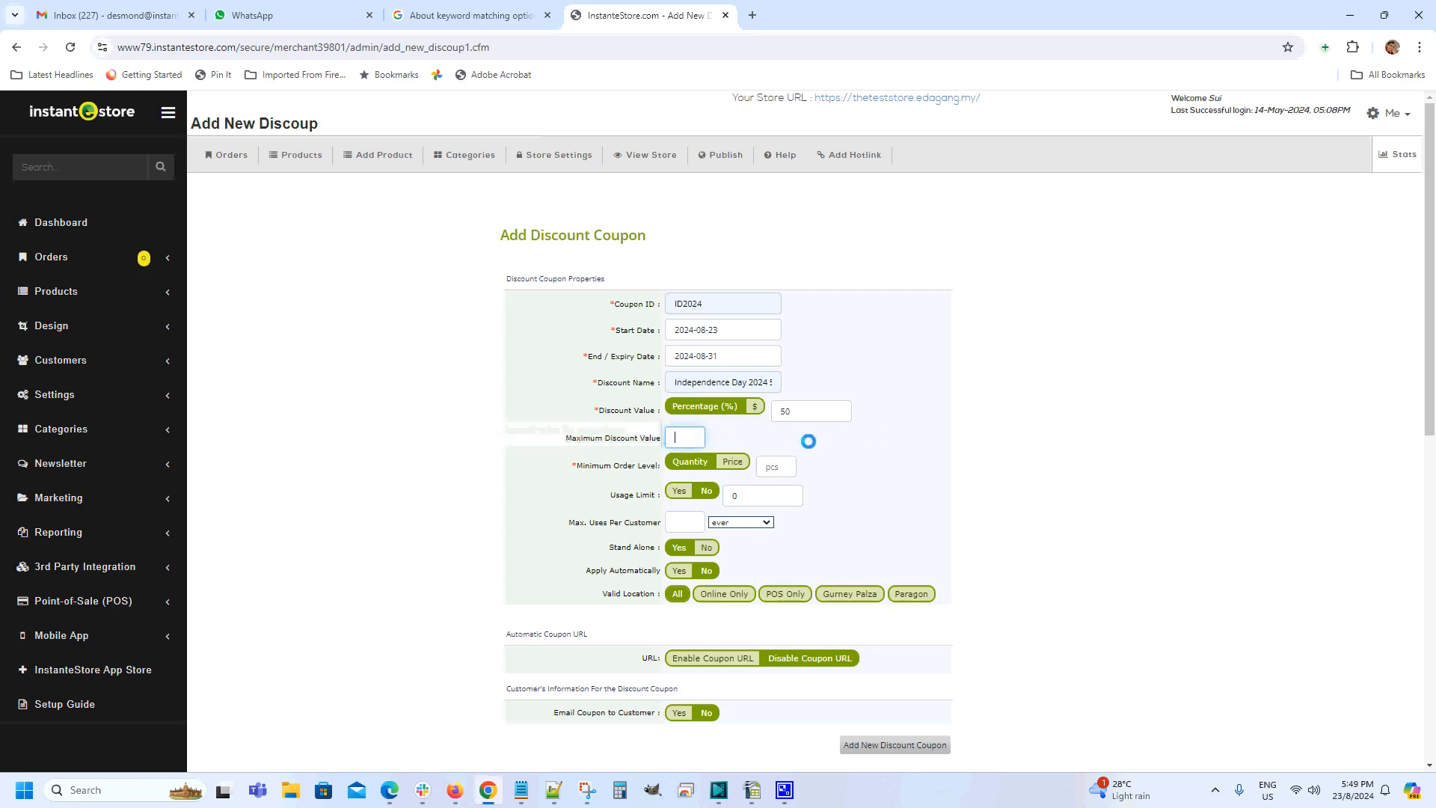
left_click(892, 446)
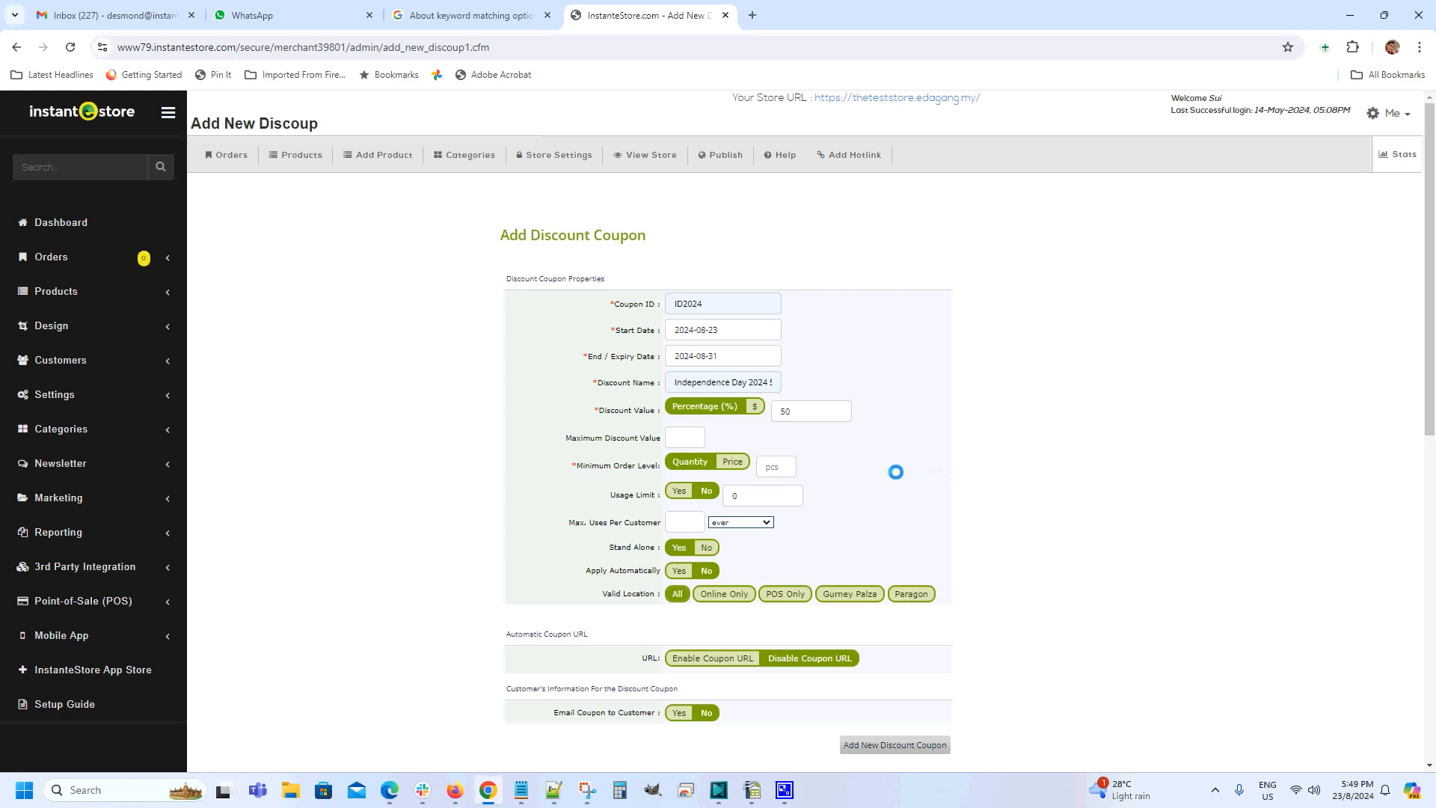
Step: Try a minimum order level of 5 pieces, followed by a minimum order price of 250
left_click(778, 465)
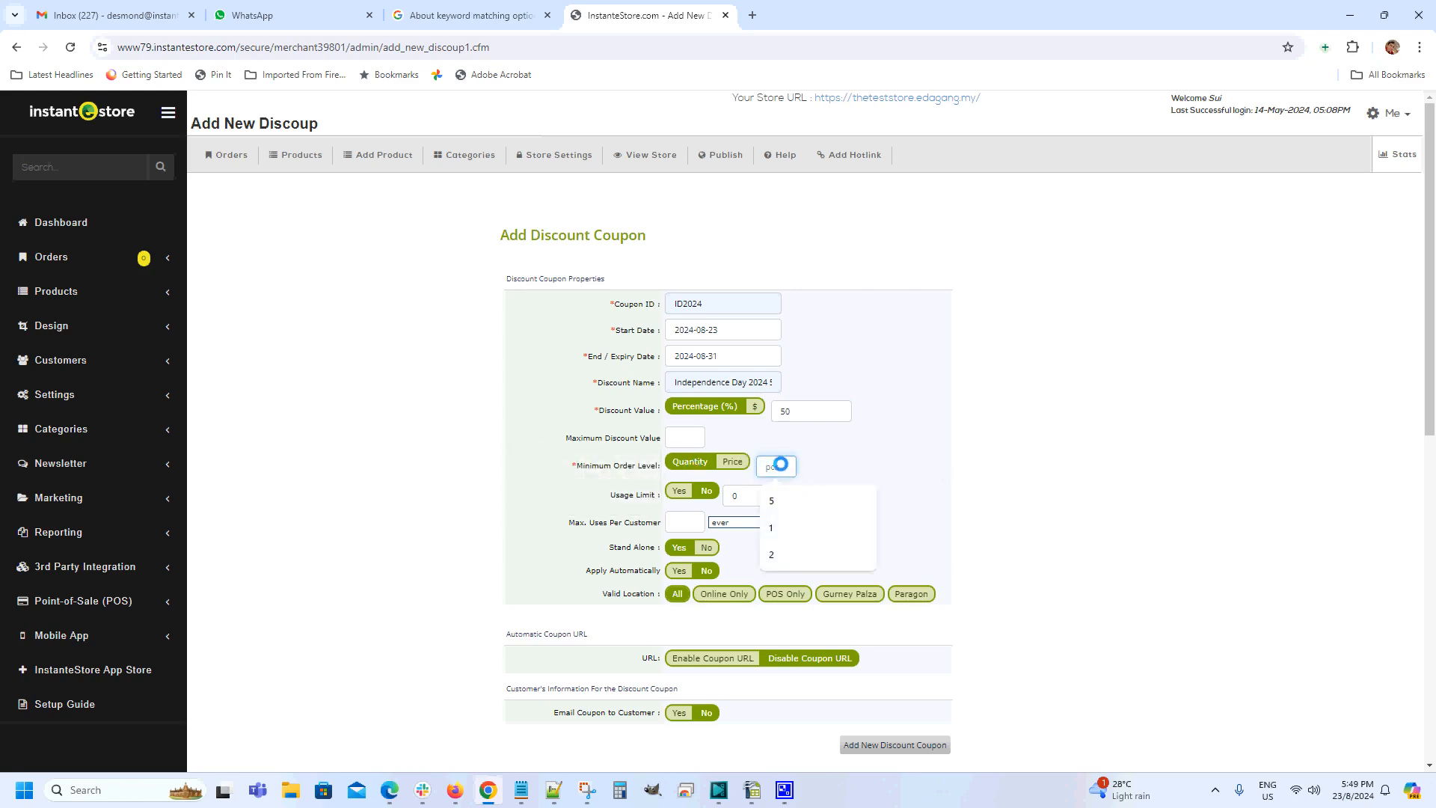
type("5")
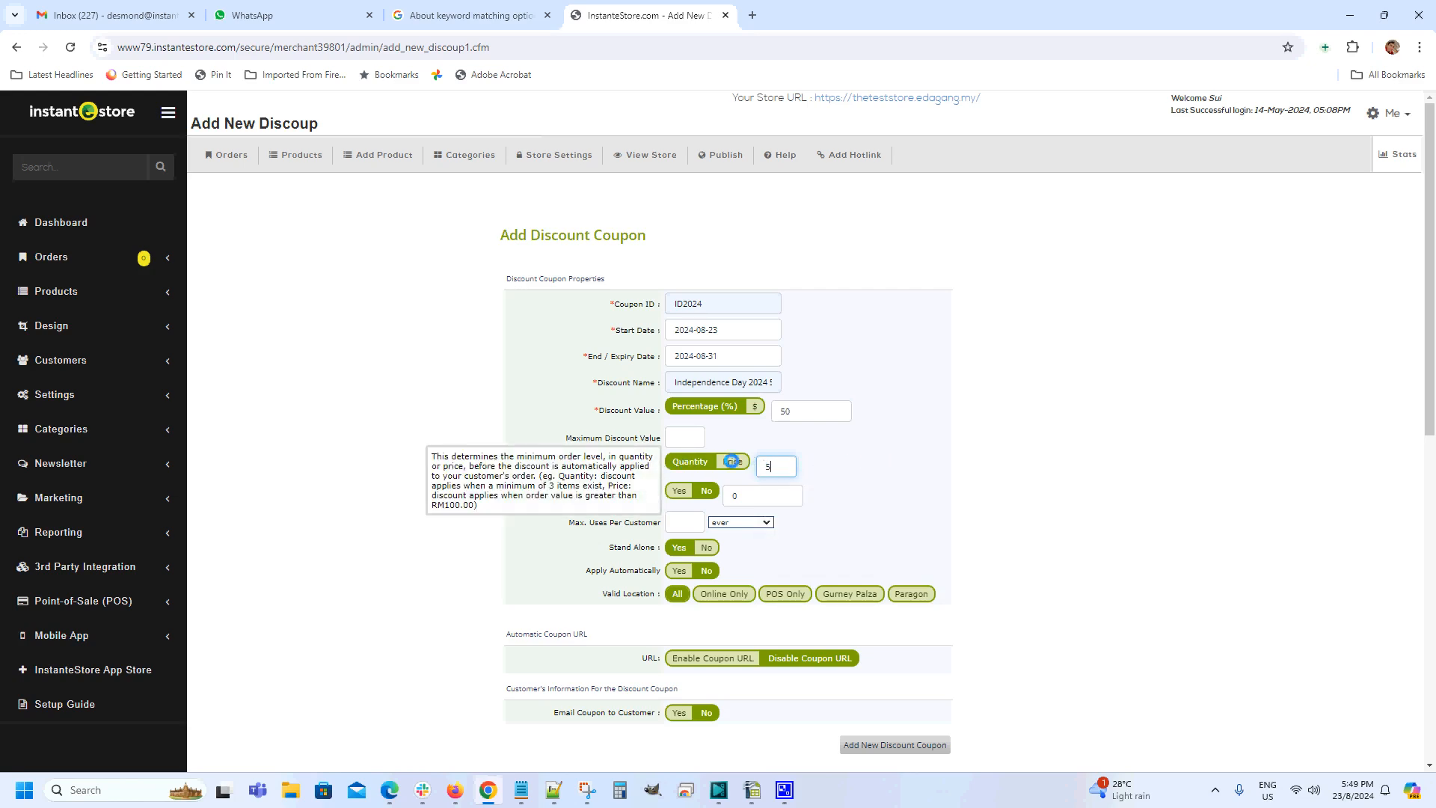
left_click(731, 463)
left_click(771, 465)
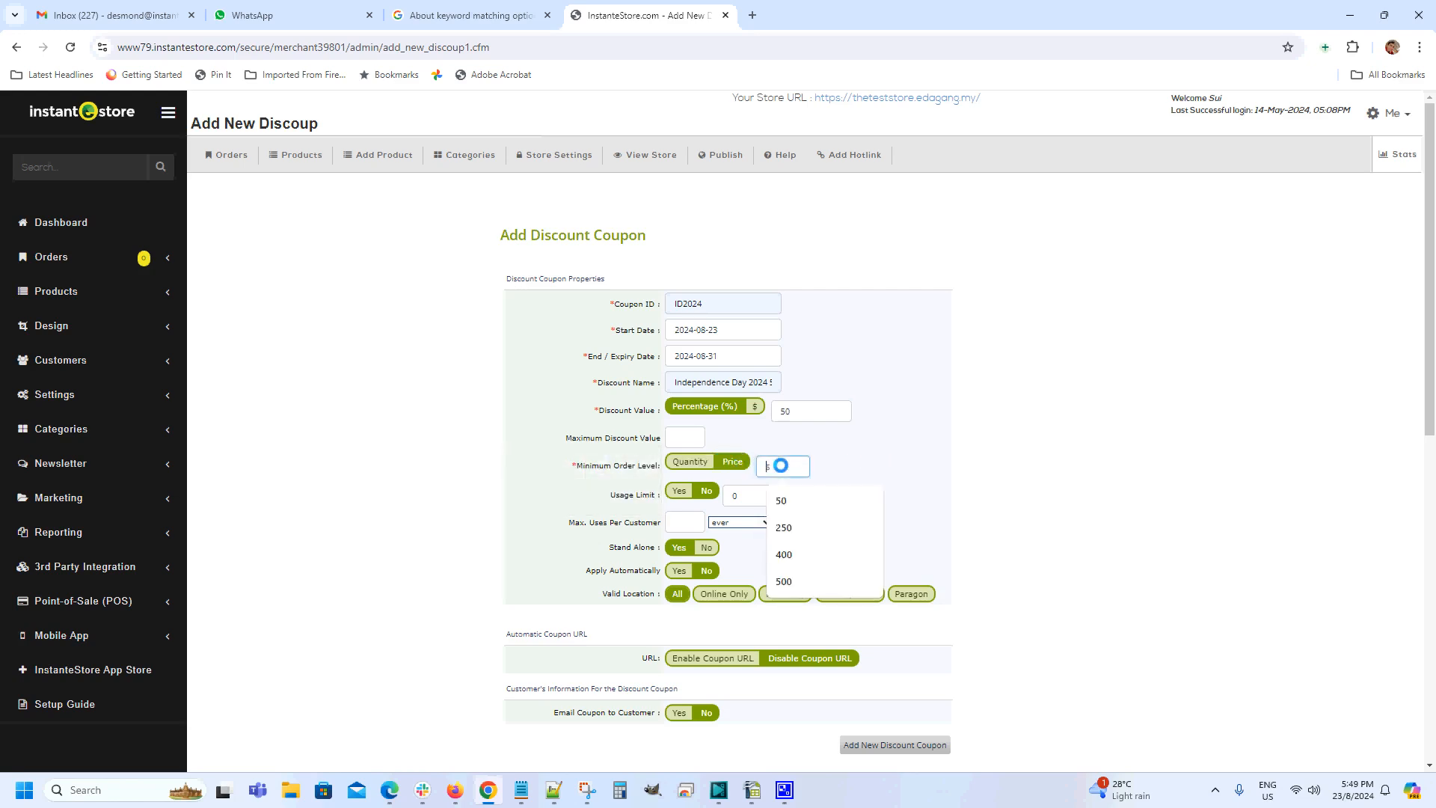
left_click(794, 526)
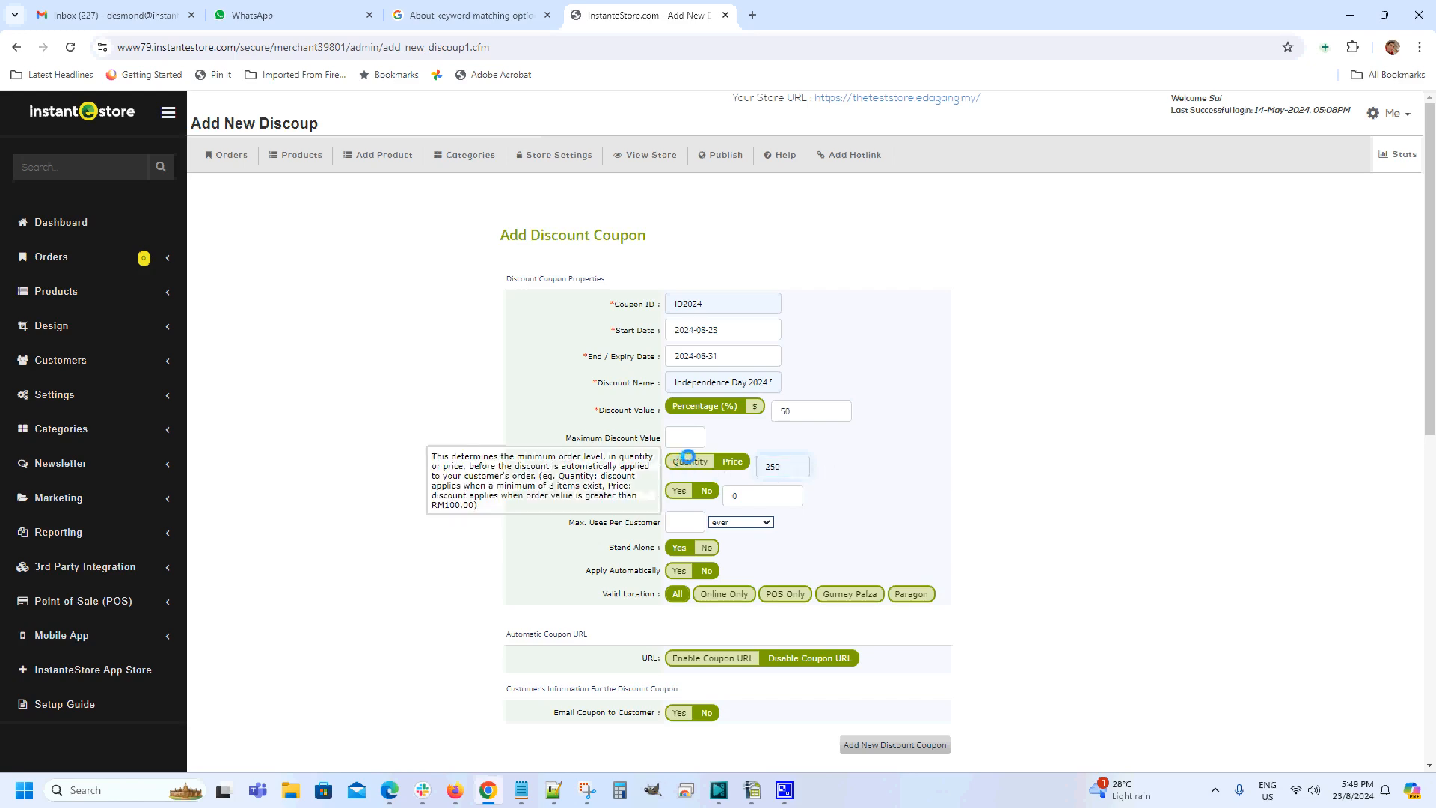
Step: Base the minimum order level on quantity and set it to 1 piece
left_click(684, 461)
left_click_drag(782, 470, 755, 465)
key("BackSpace")
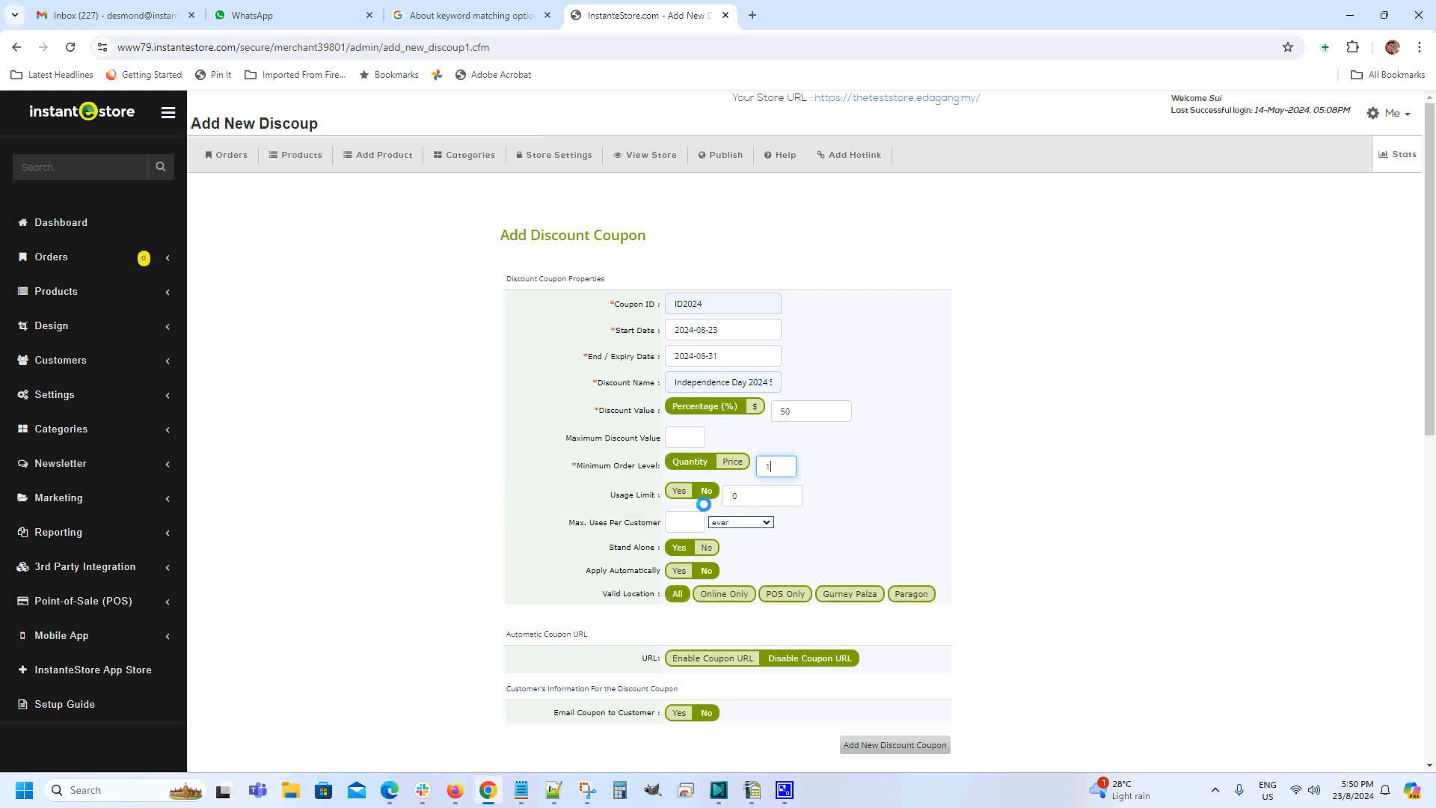
Step: Turn on the coupon's usage limit, try a limit of 50, and clear the value so the field is blank
left_click(680, 490)
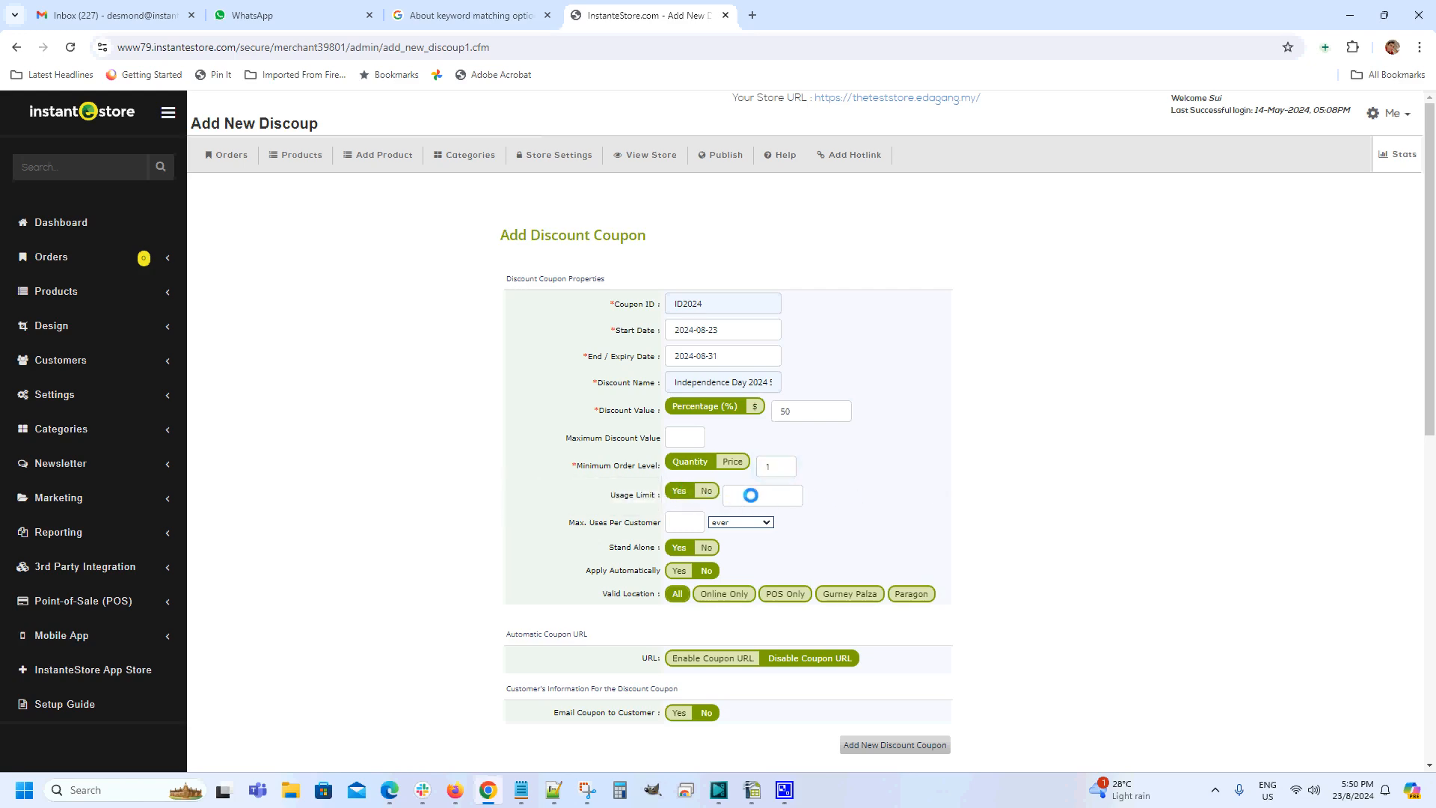
left_click(750, 494)
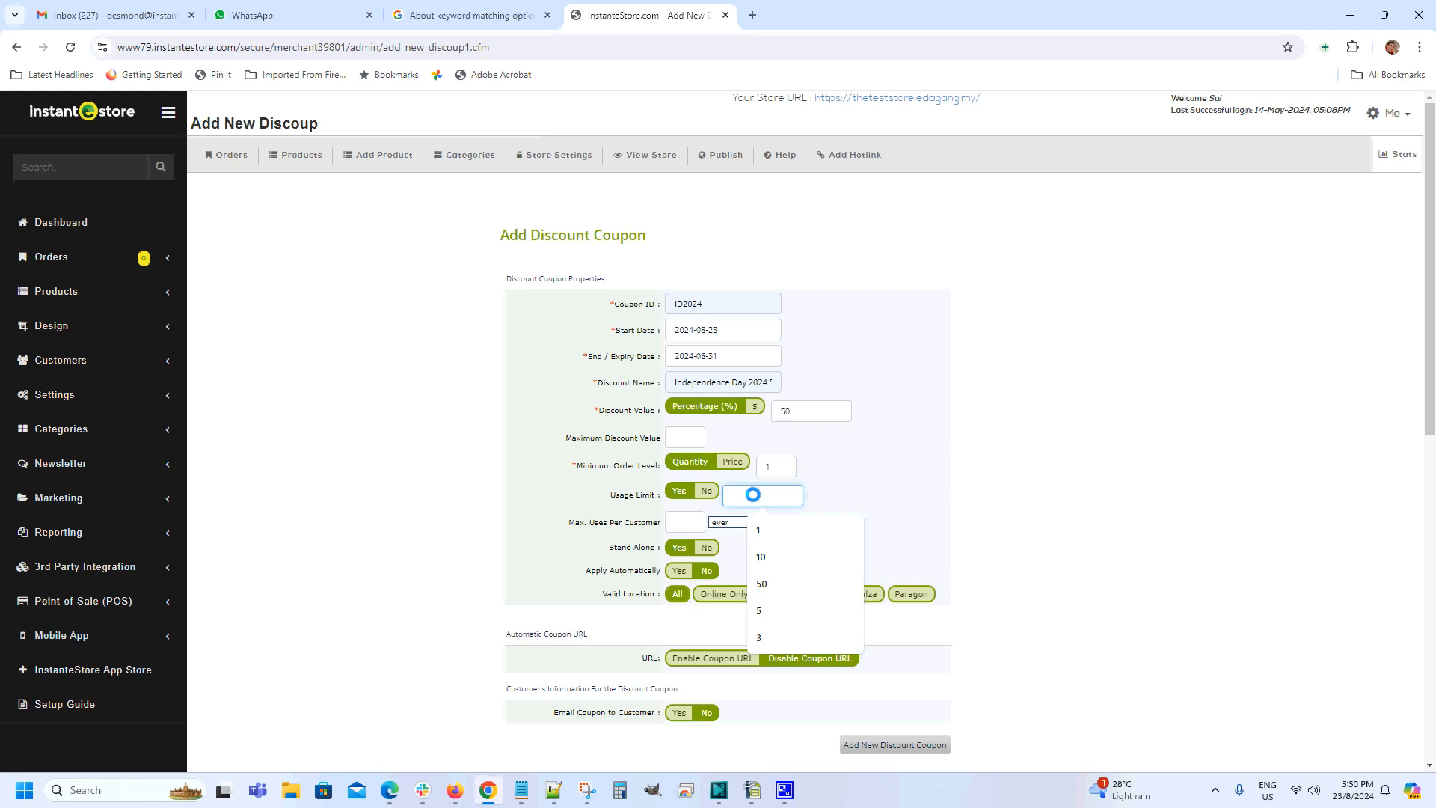
type("50")
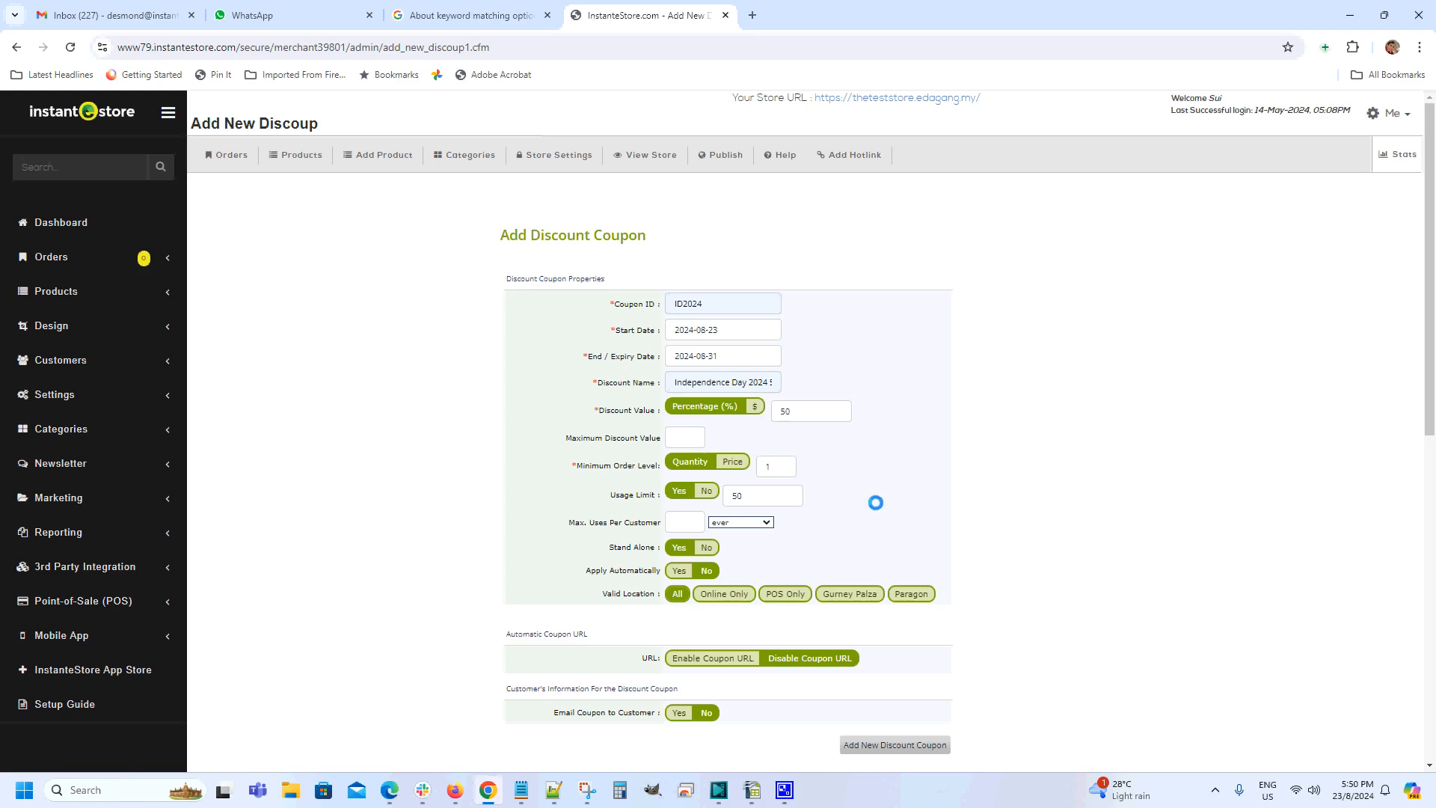
double_click(733, 495)
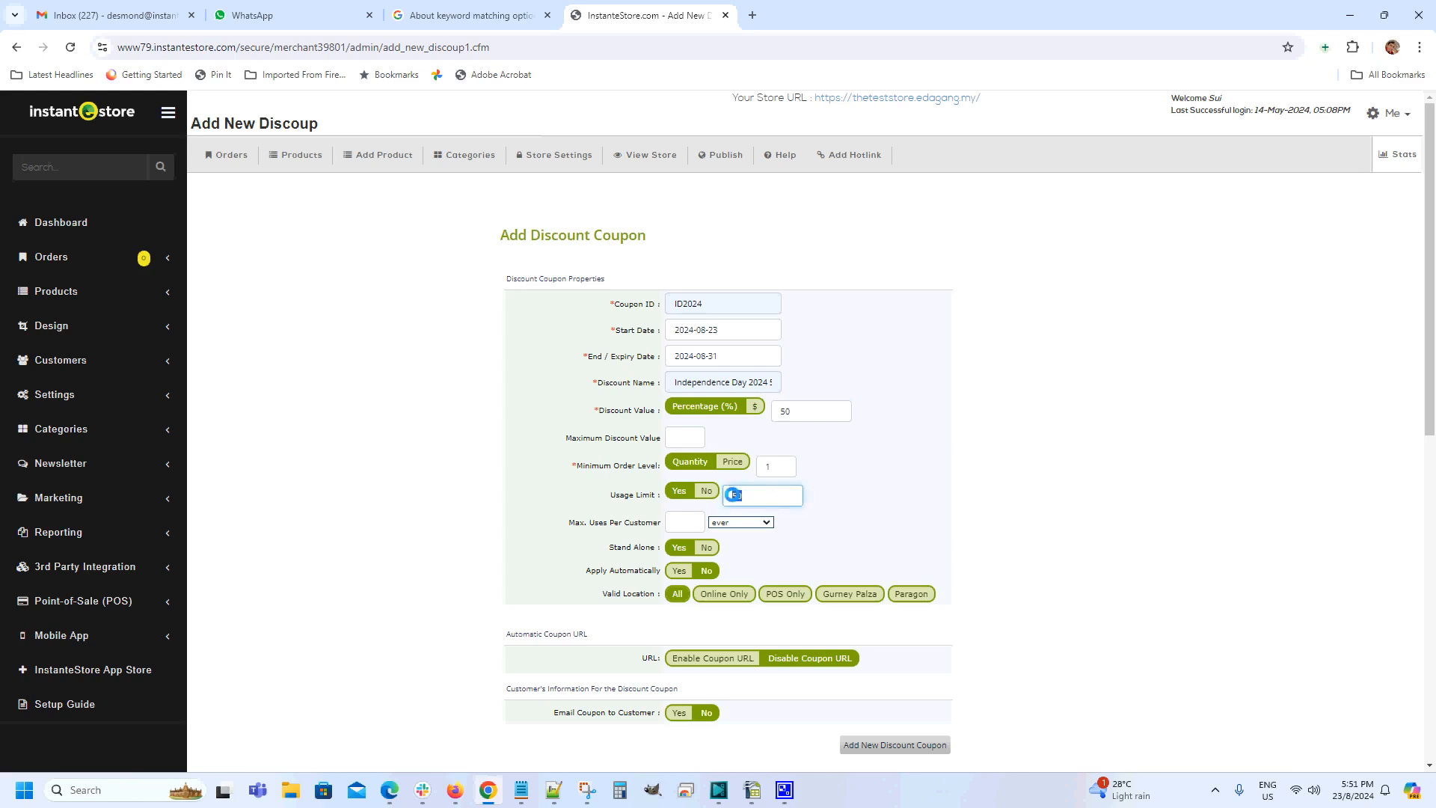
key("BackSpace")
left_click(867, 512)
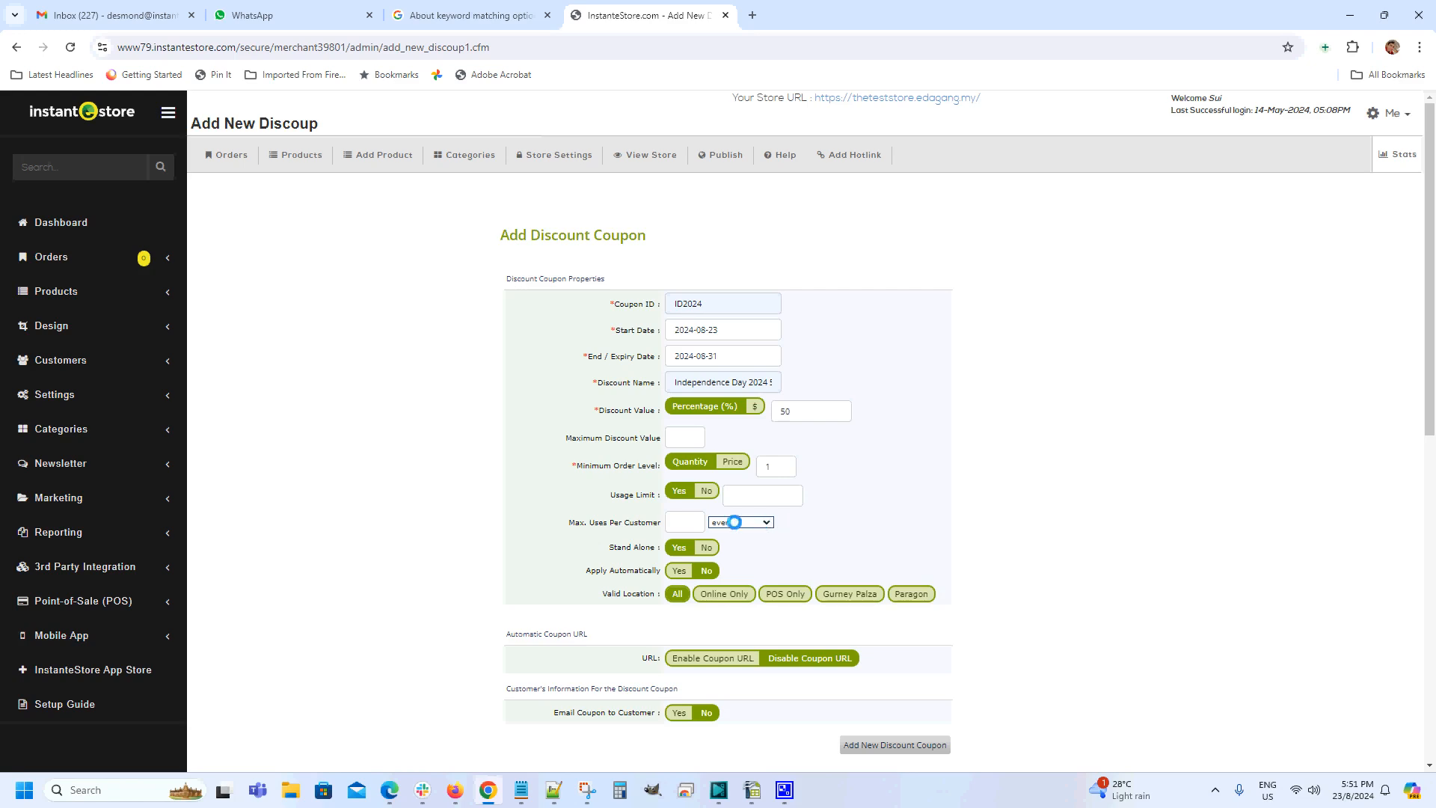
Step: Try a maximum of 1 use per customer, look through the period options, and clear the value again
left_click(761, 523)
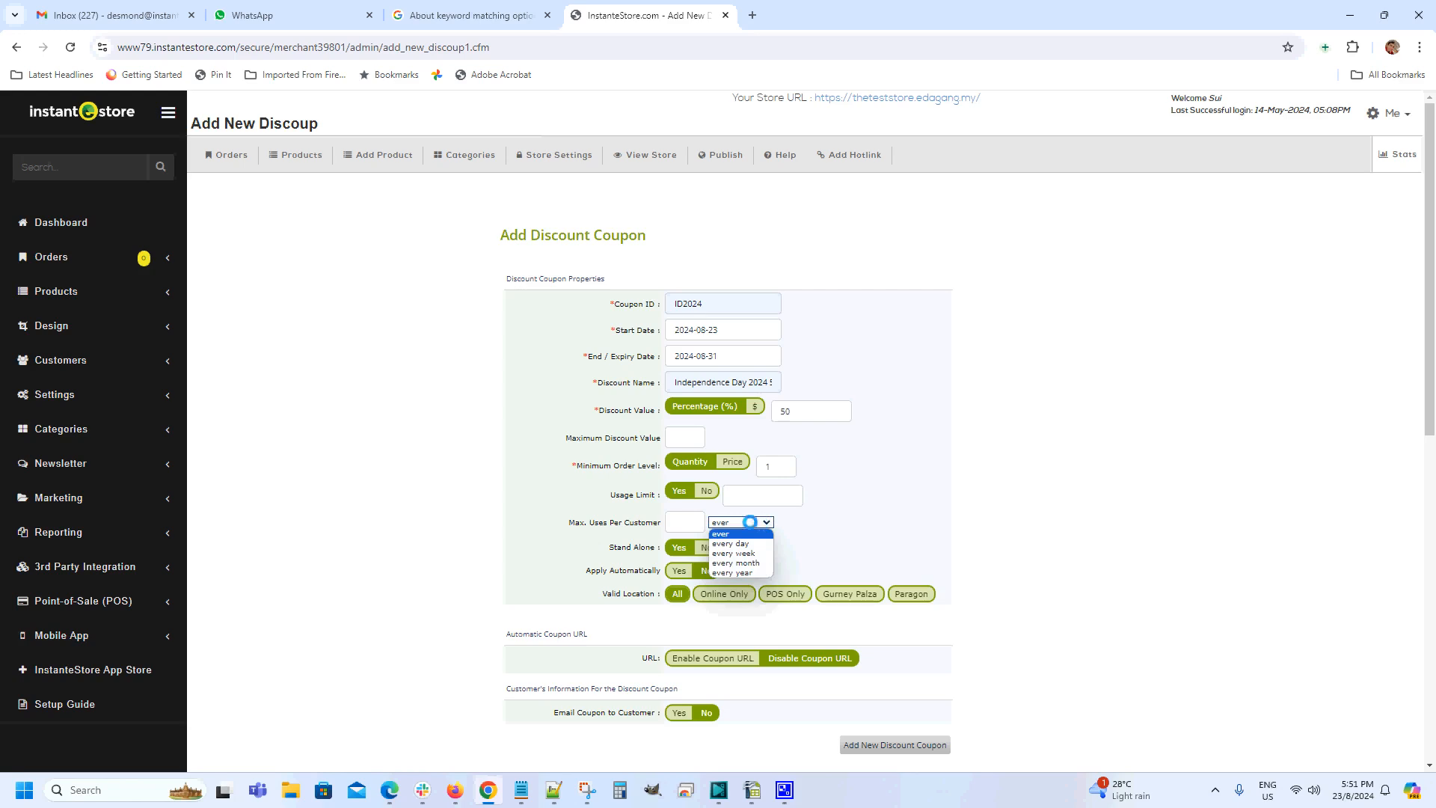
left_click(689, 522)
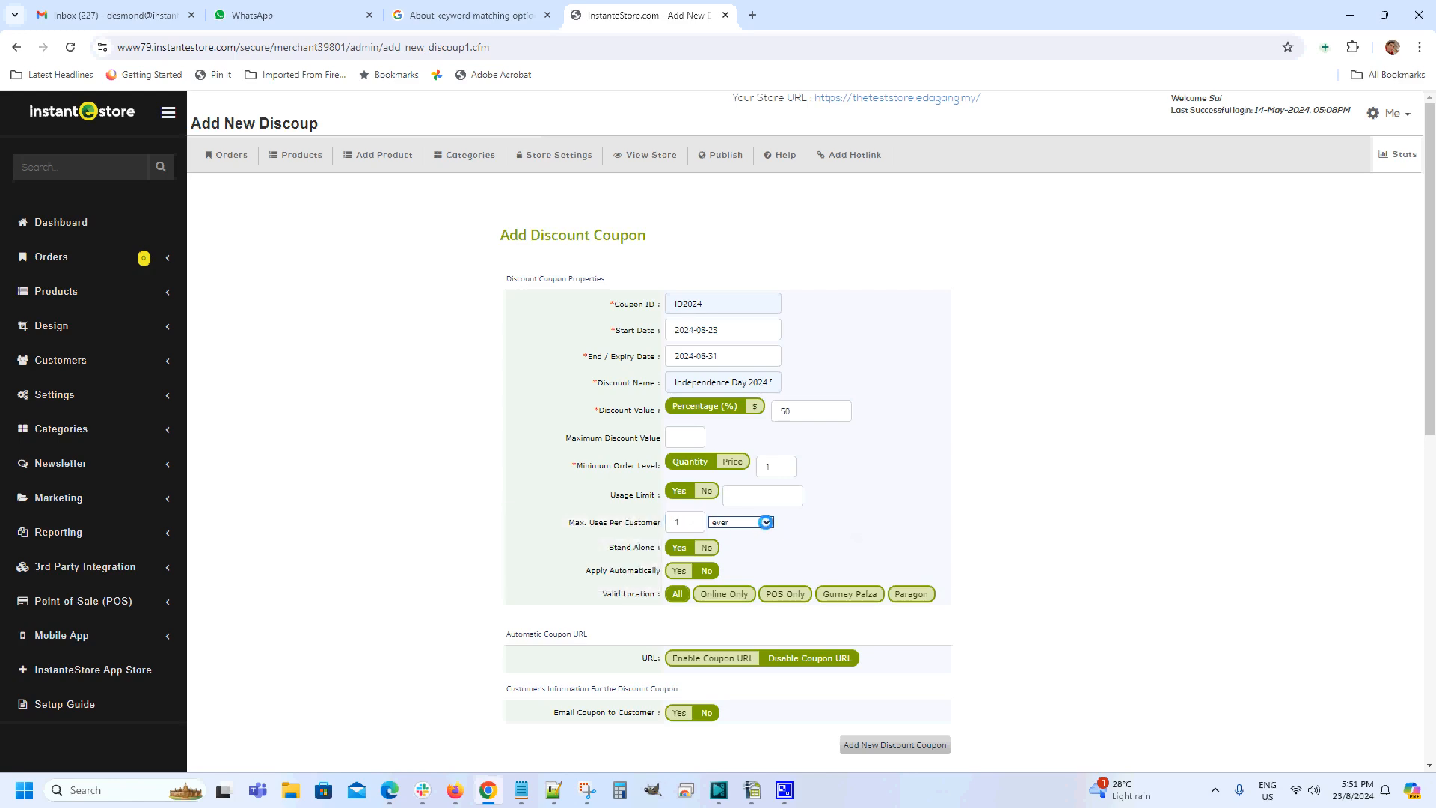
left_click(766, 522)
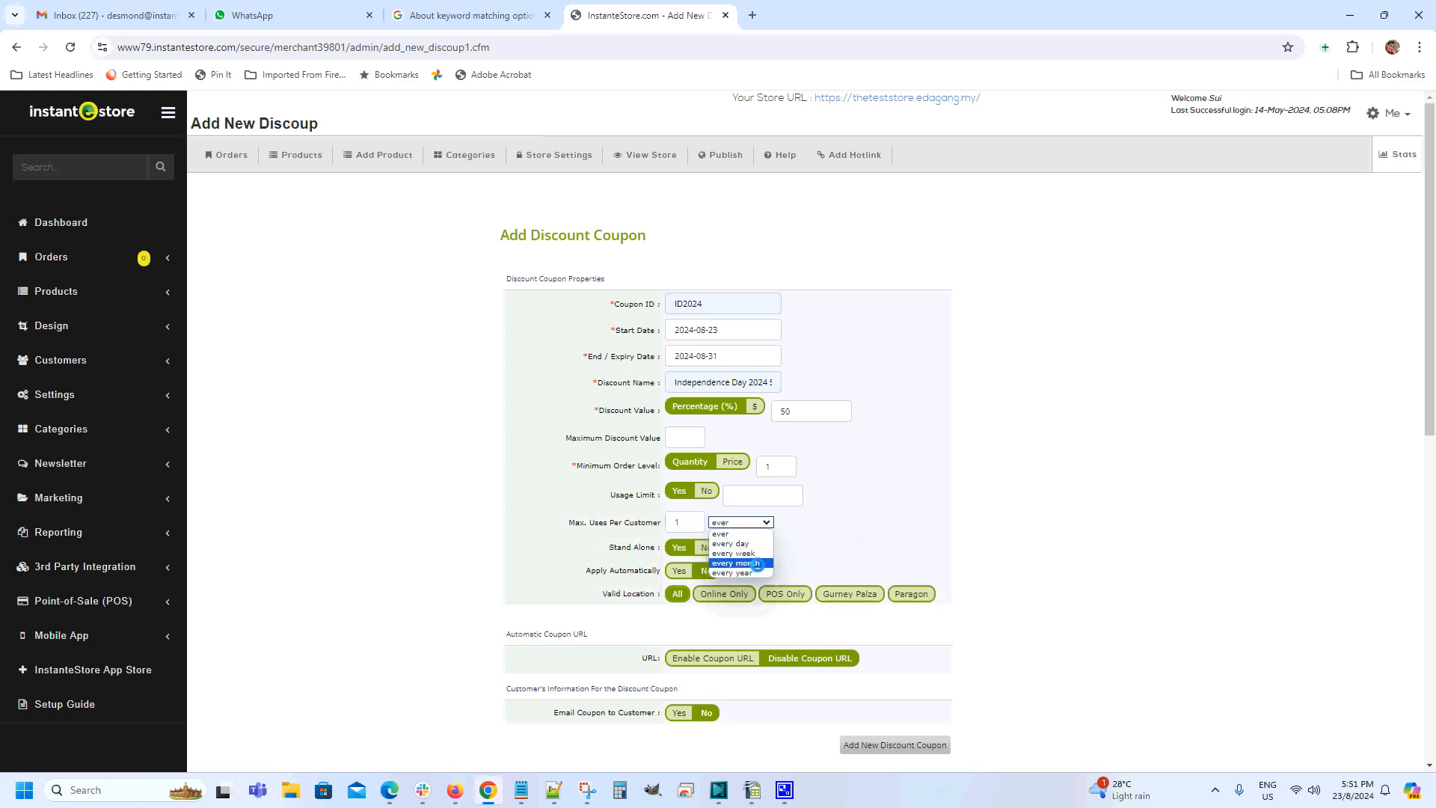
left_click(833, 546)
left_click(695, 530)
key("BackSpace")
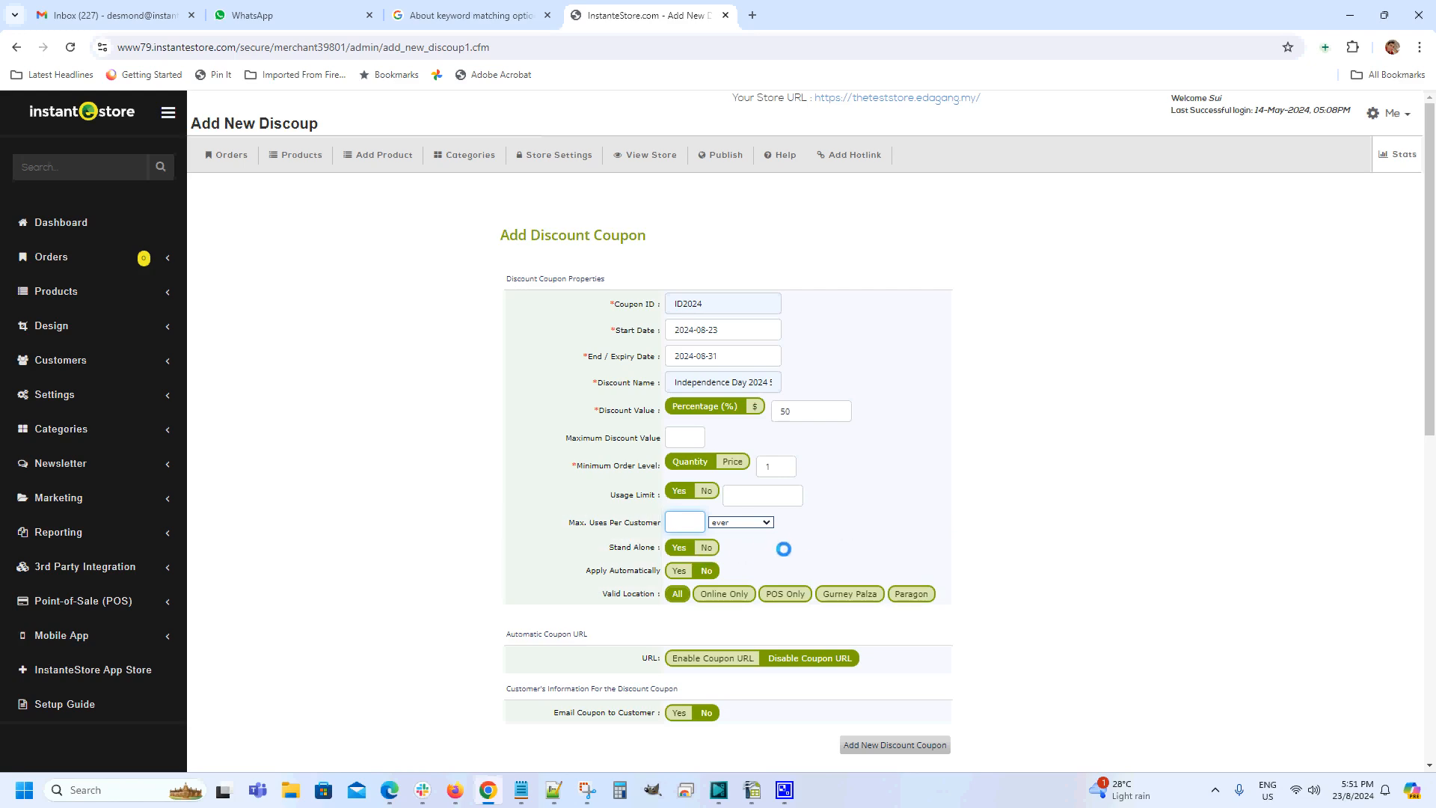
Step: Try the non-stand-alone option, return the coupon to stand-alone, and set it to apply automatically
left_click_drag(701, 549, 707, 547)
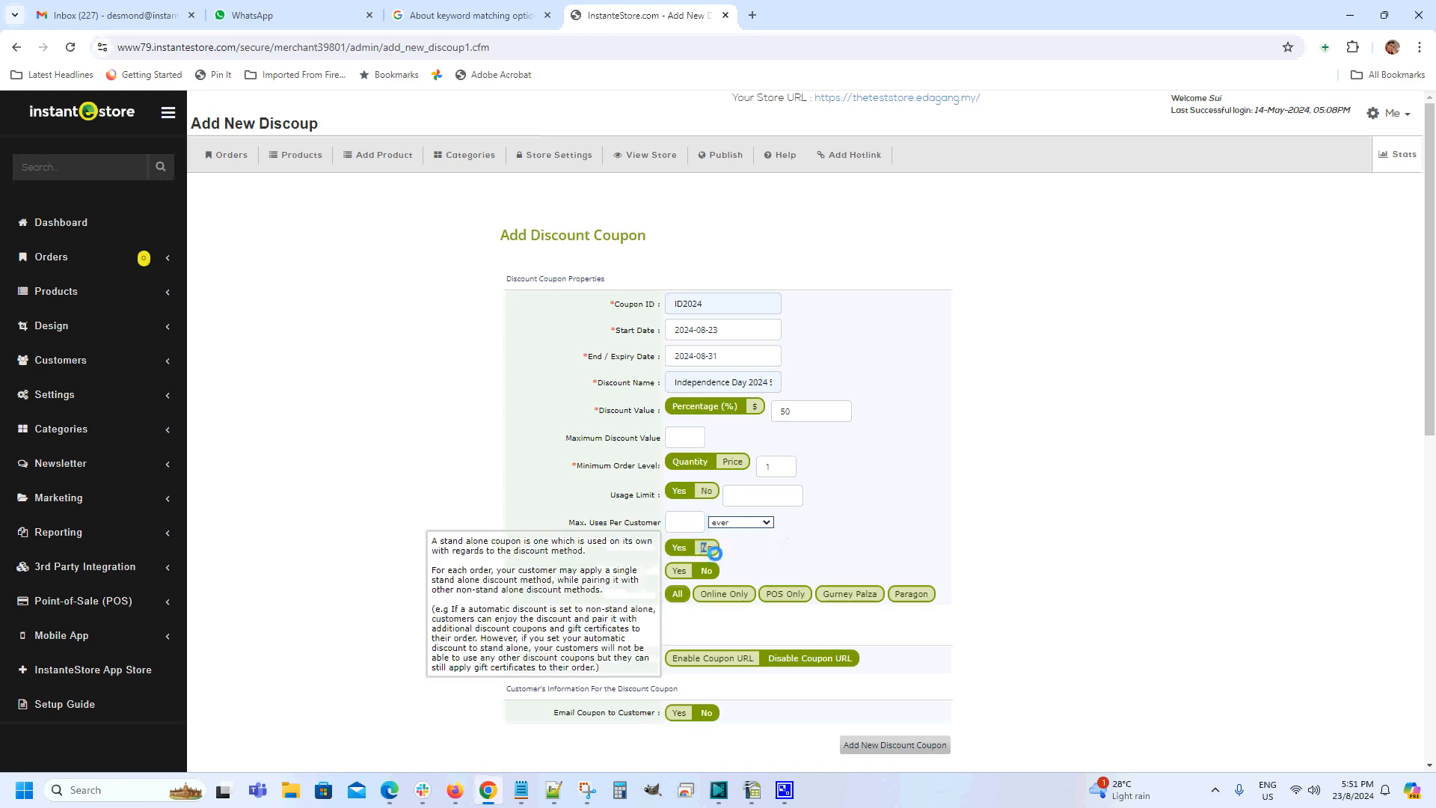
left_click(708, 549)
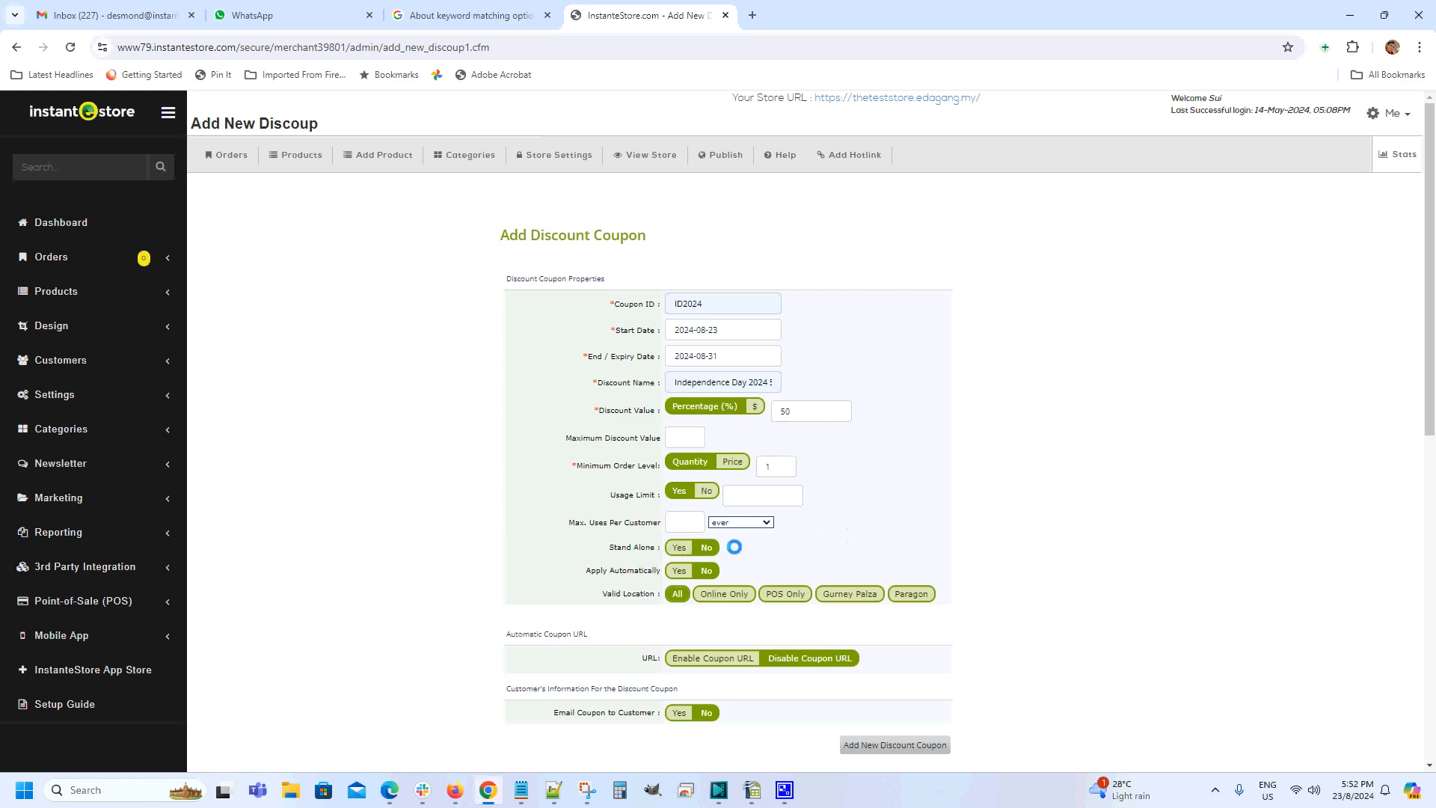
mouse_move(675, 547)
left_click(680, 569)
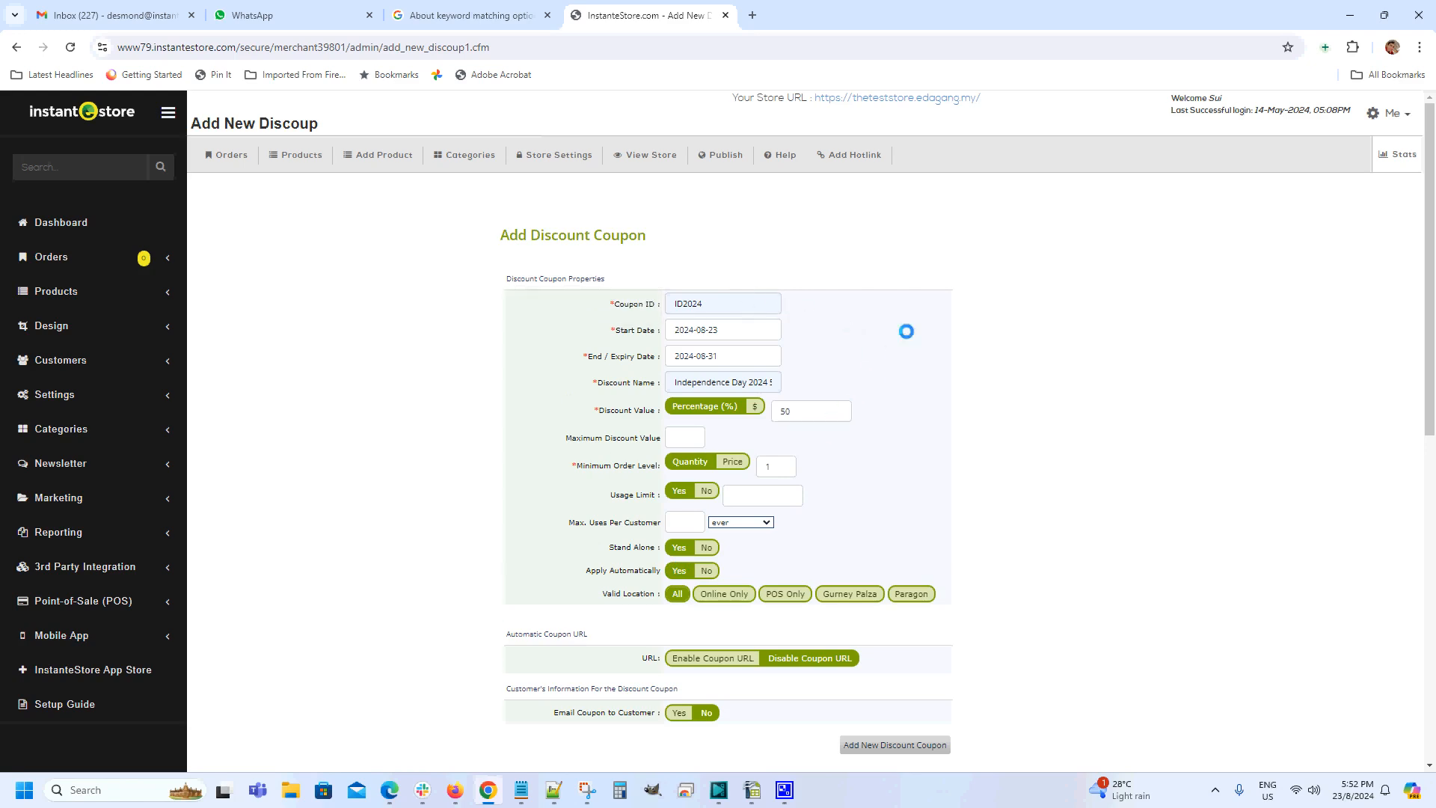
mouse_move(741, 312)
Step: Try the valid locations Online Only, POS Only, Gurney Palza and Paragon, and return the setting to All
left_click(720, 595)
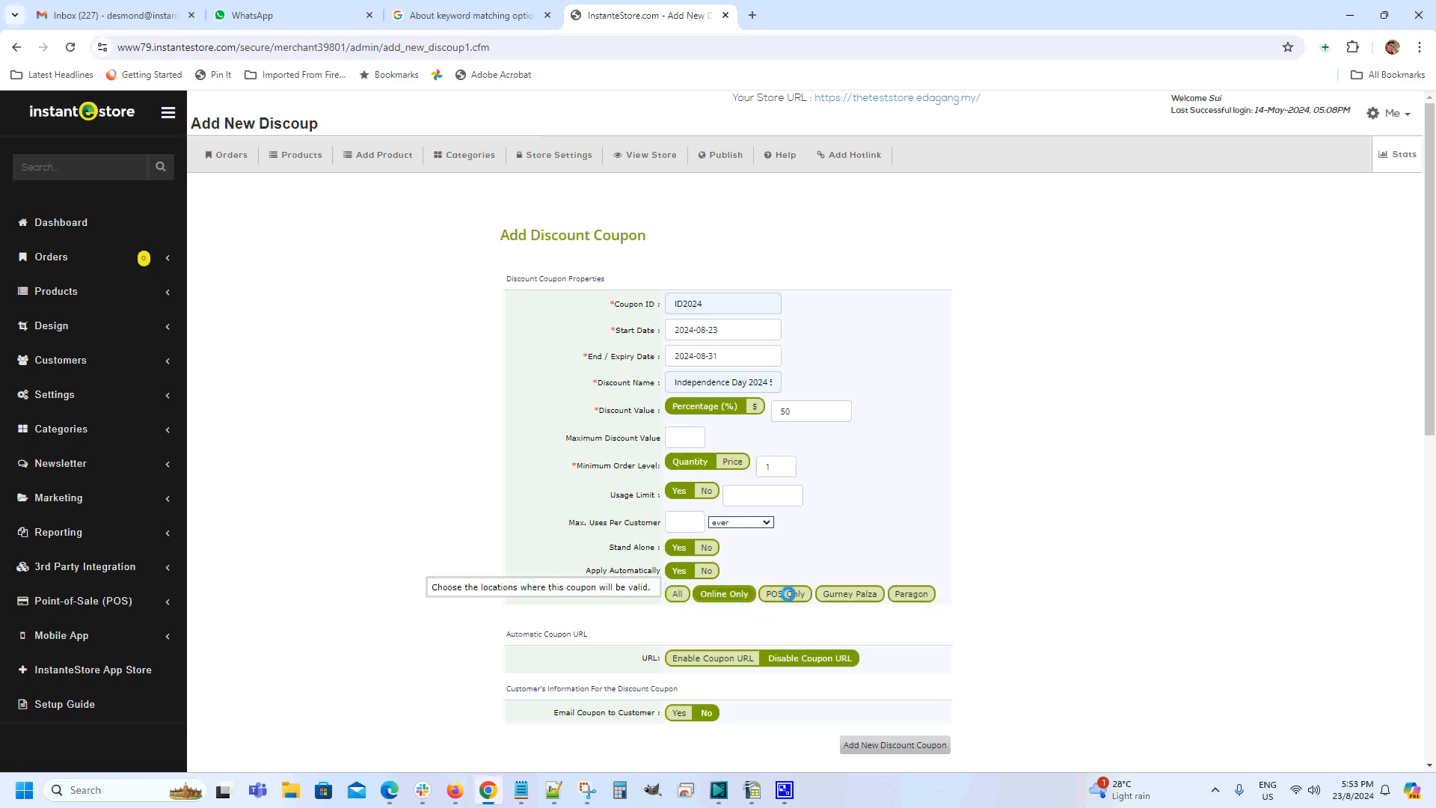
left_click(786, 594)
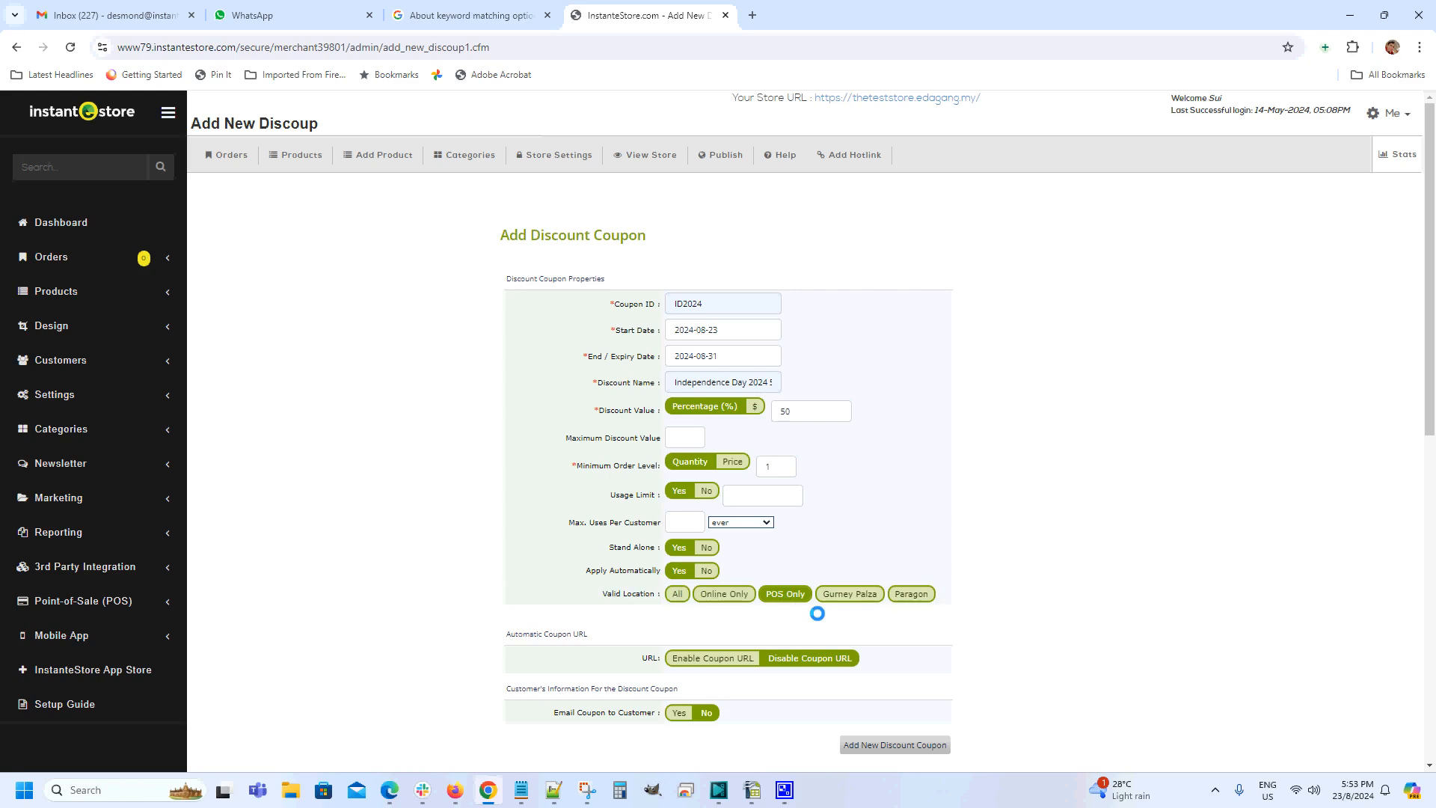
left_click(866, 595)
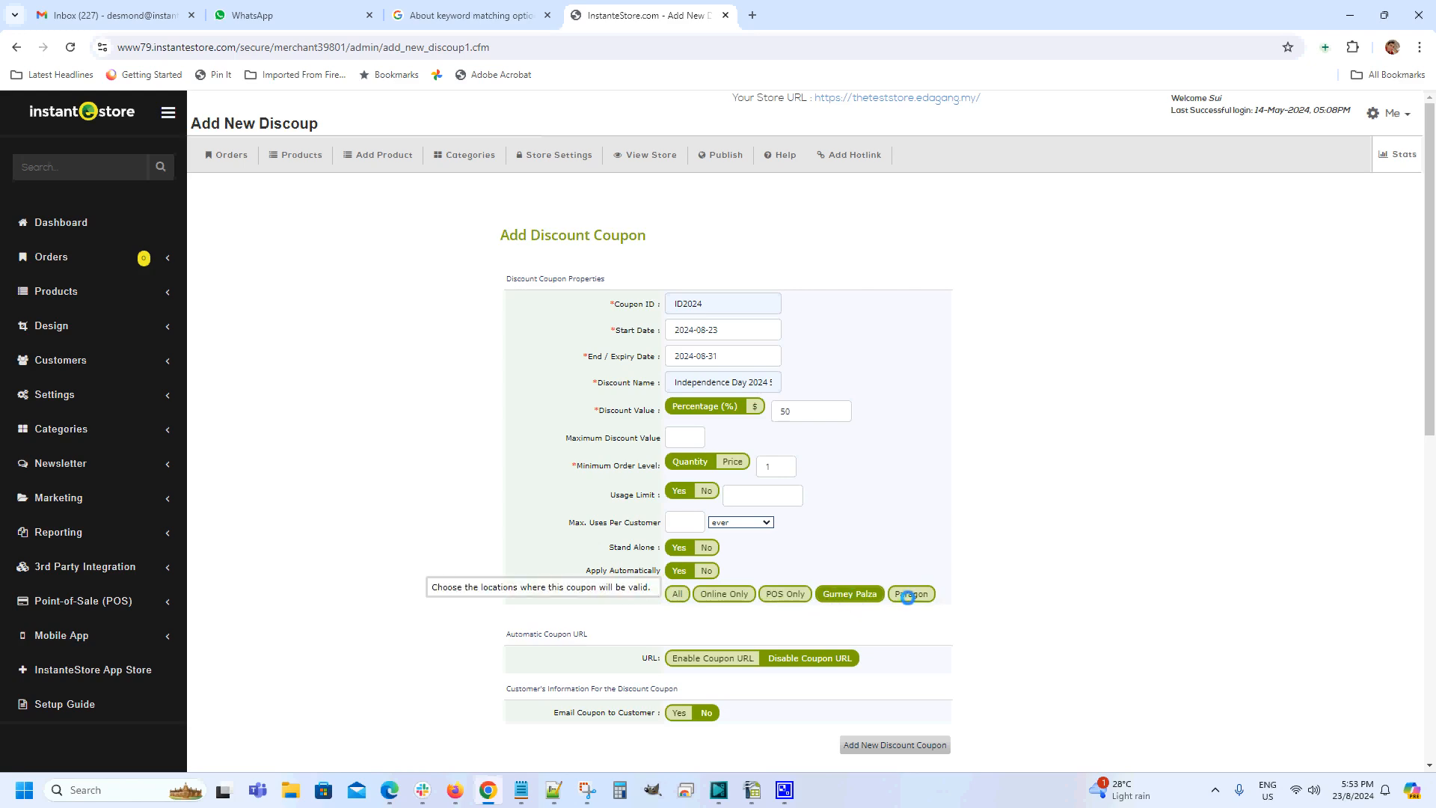
left_click(912, 595)
left_click(851, 594)
left_click(675, 594)
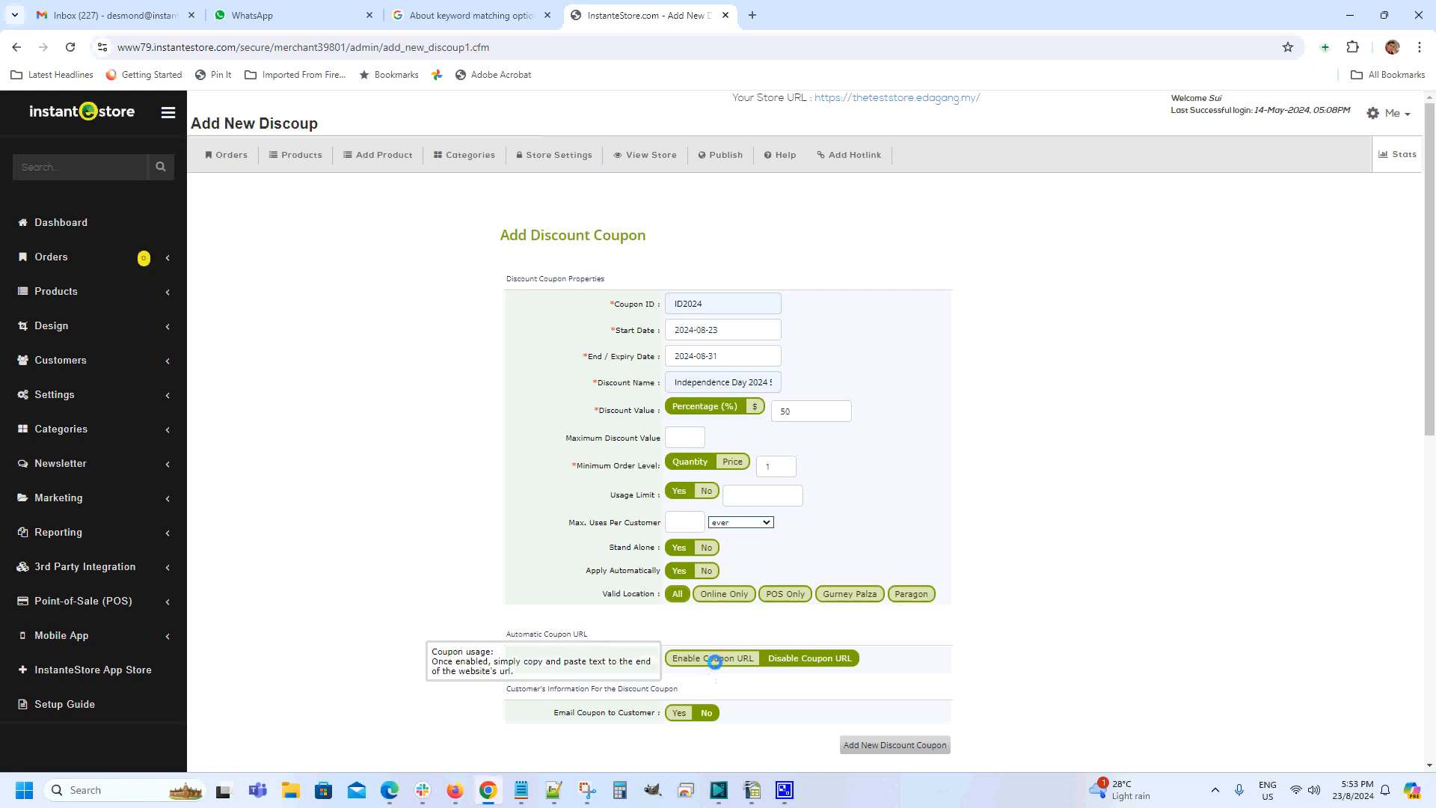
Step: Try enabling the coupon URL and emailing the coupon to a customer, and turn both options off again
left_click(713, 658)
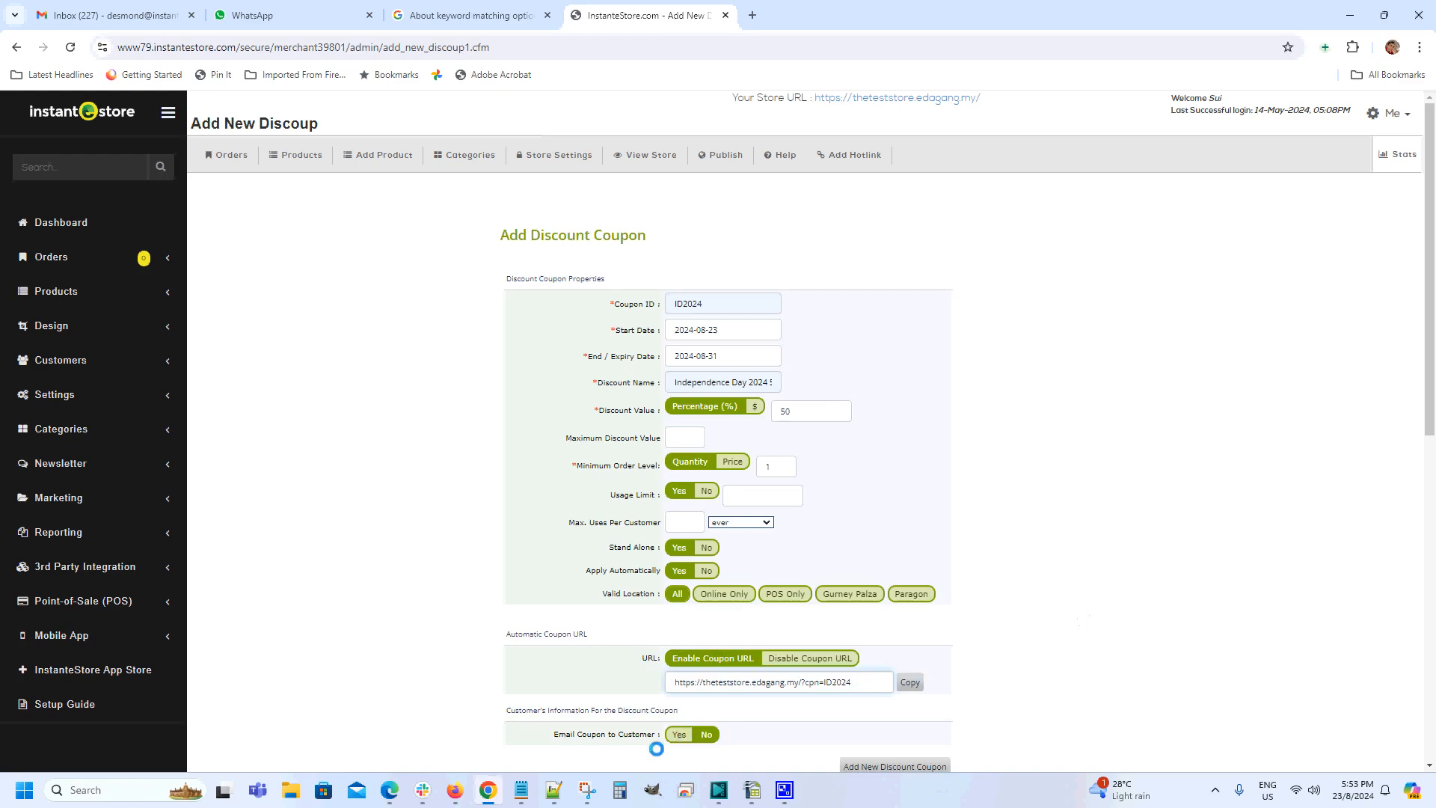
scroll(711, 724, "down", 2)
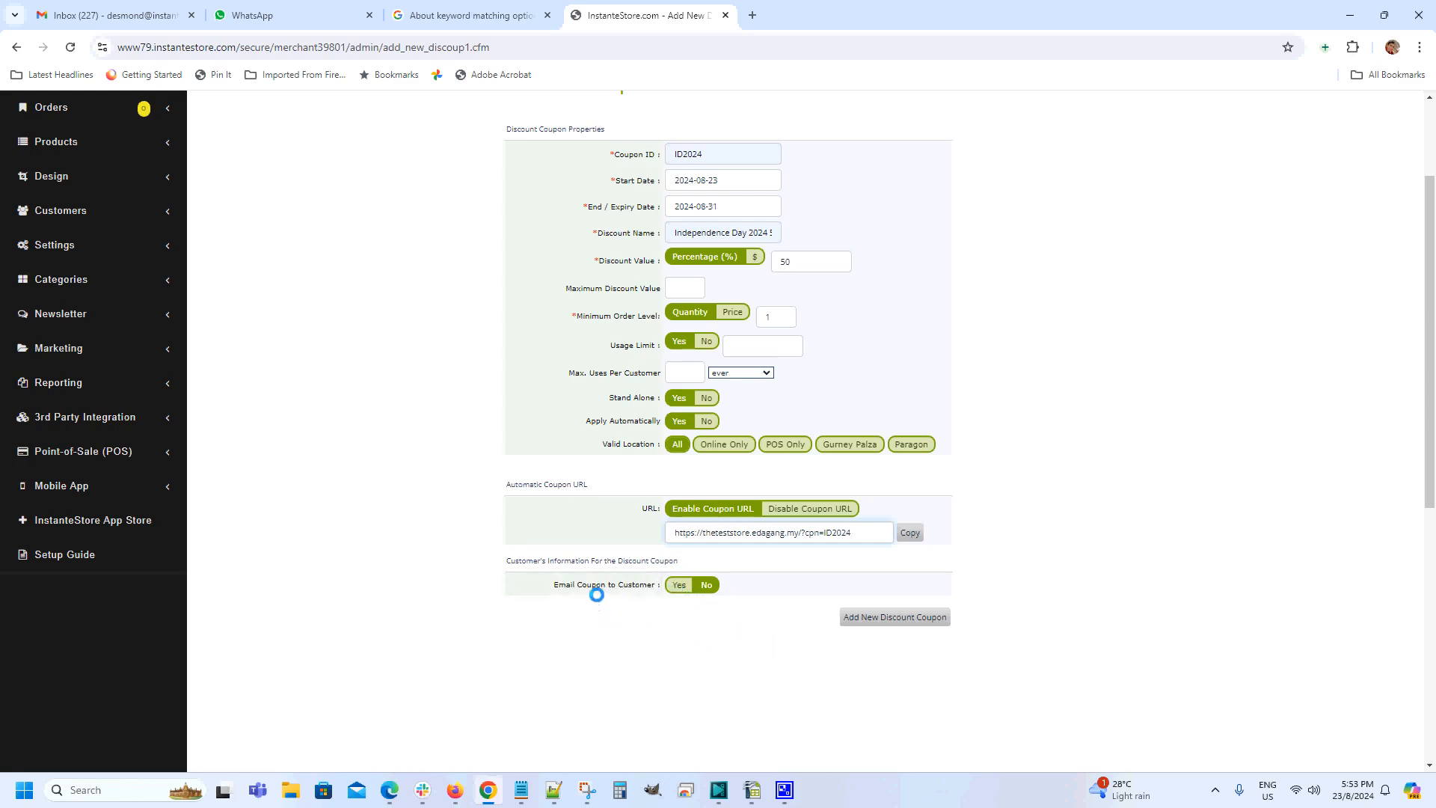
left_click(674, 585)
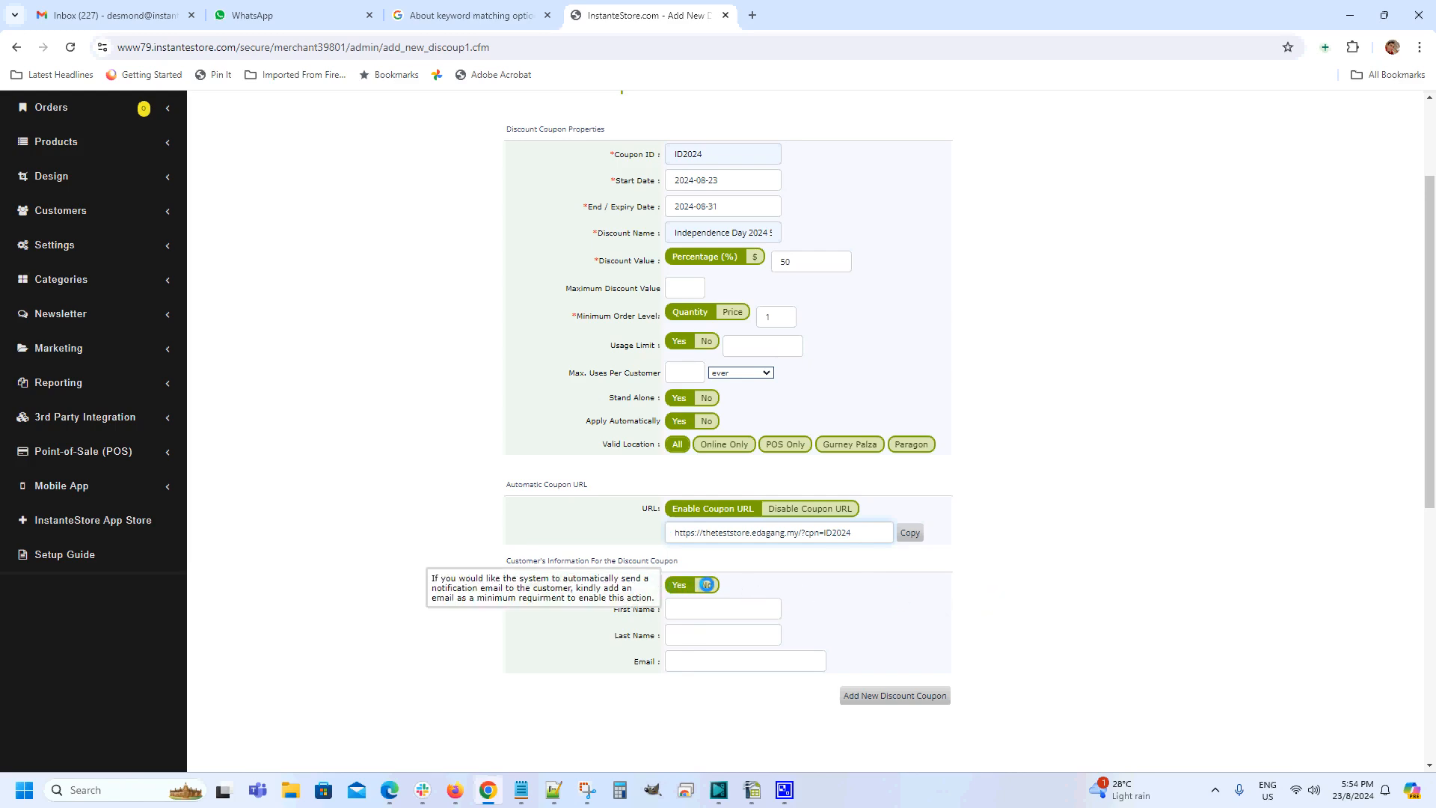
left_click(706, 584)
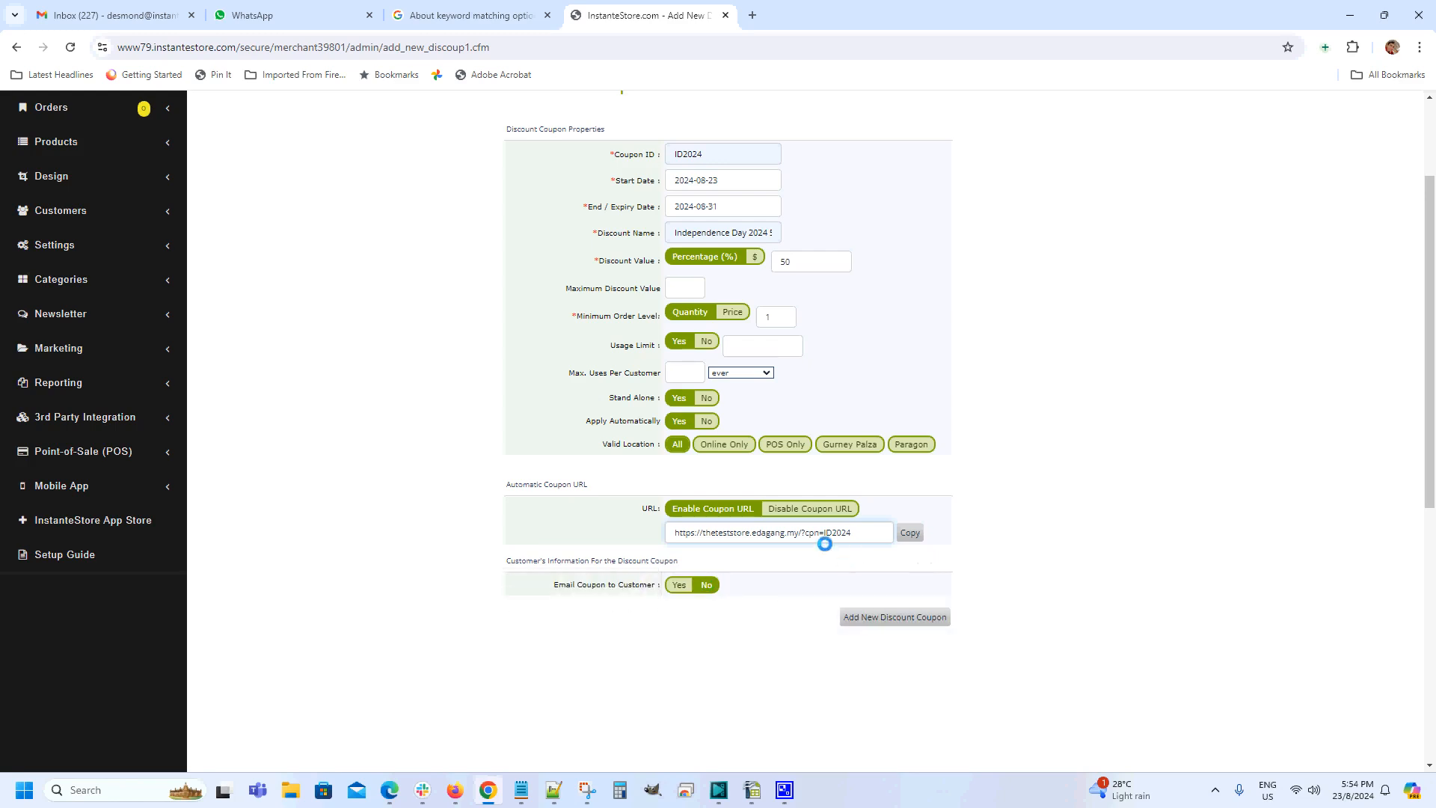
left_click(814, 509)
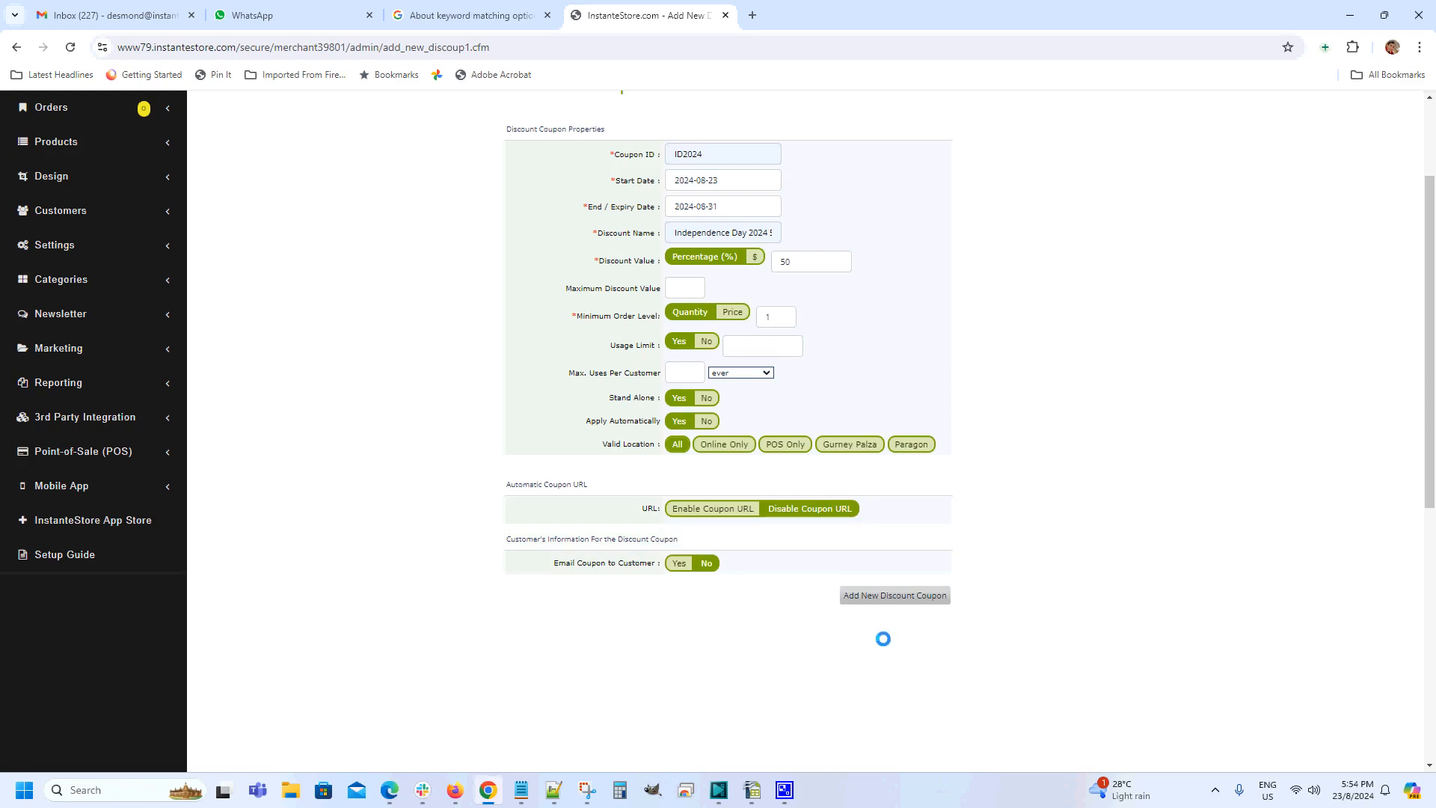
Step: Save the new discount coupon, continue to its product selection, and put products 102, 101 and 100 in the list of products to add
left_click(894, 598)
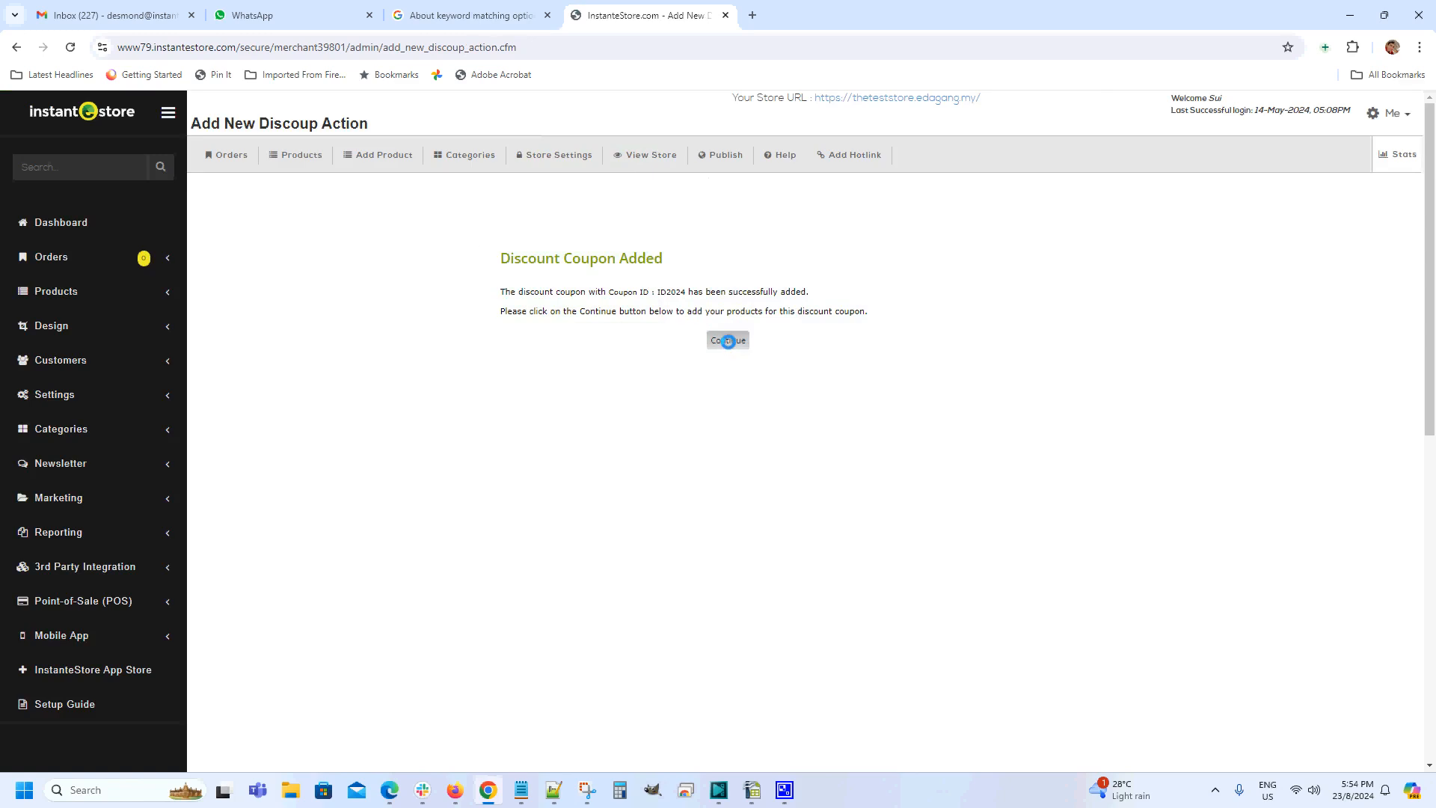
left_click(728, 341)
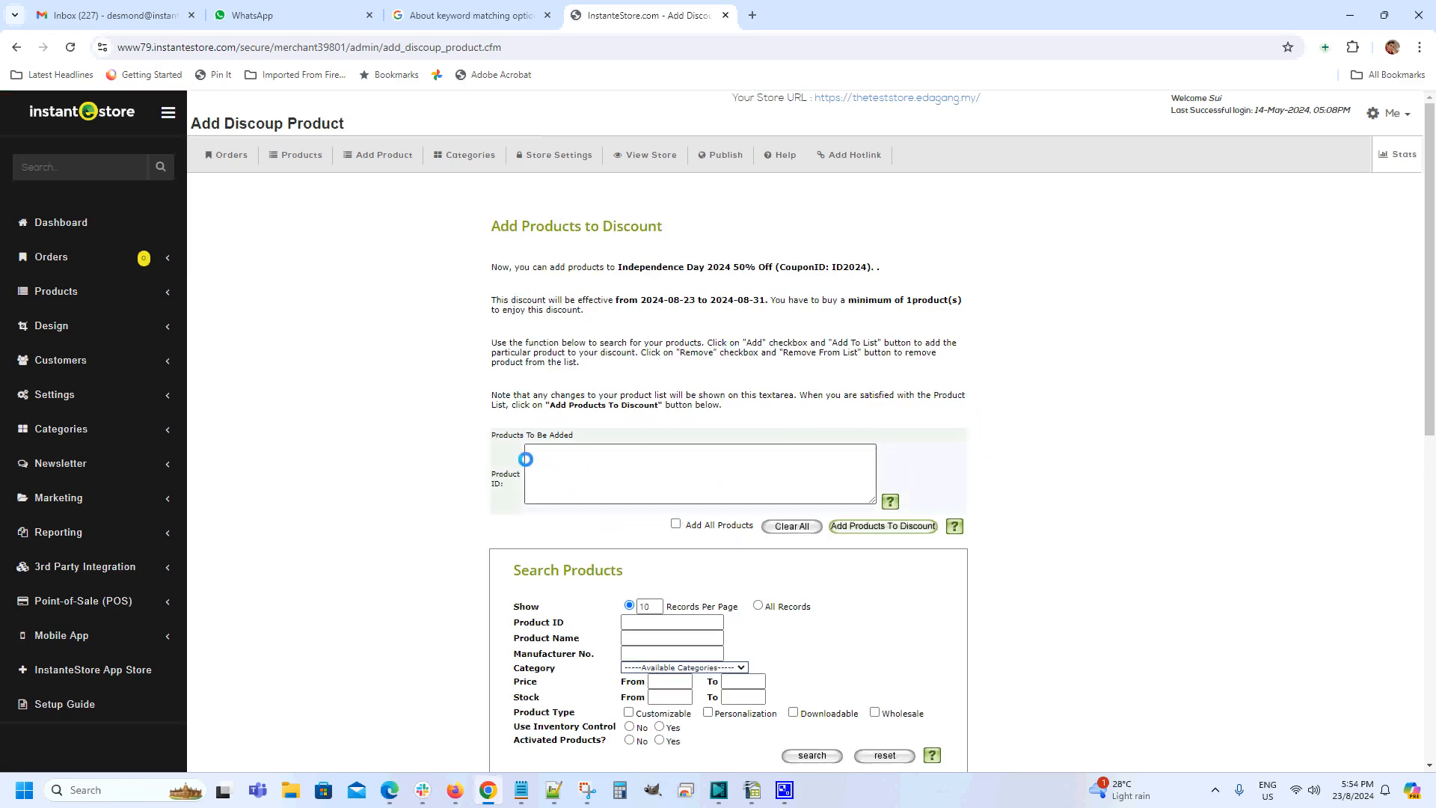
scroll(843, 569, "down", 1)
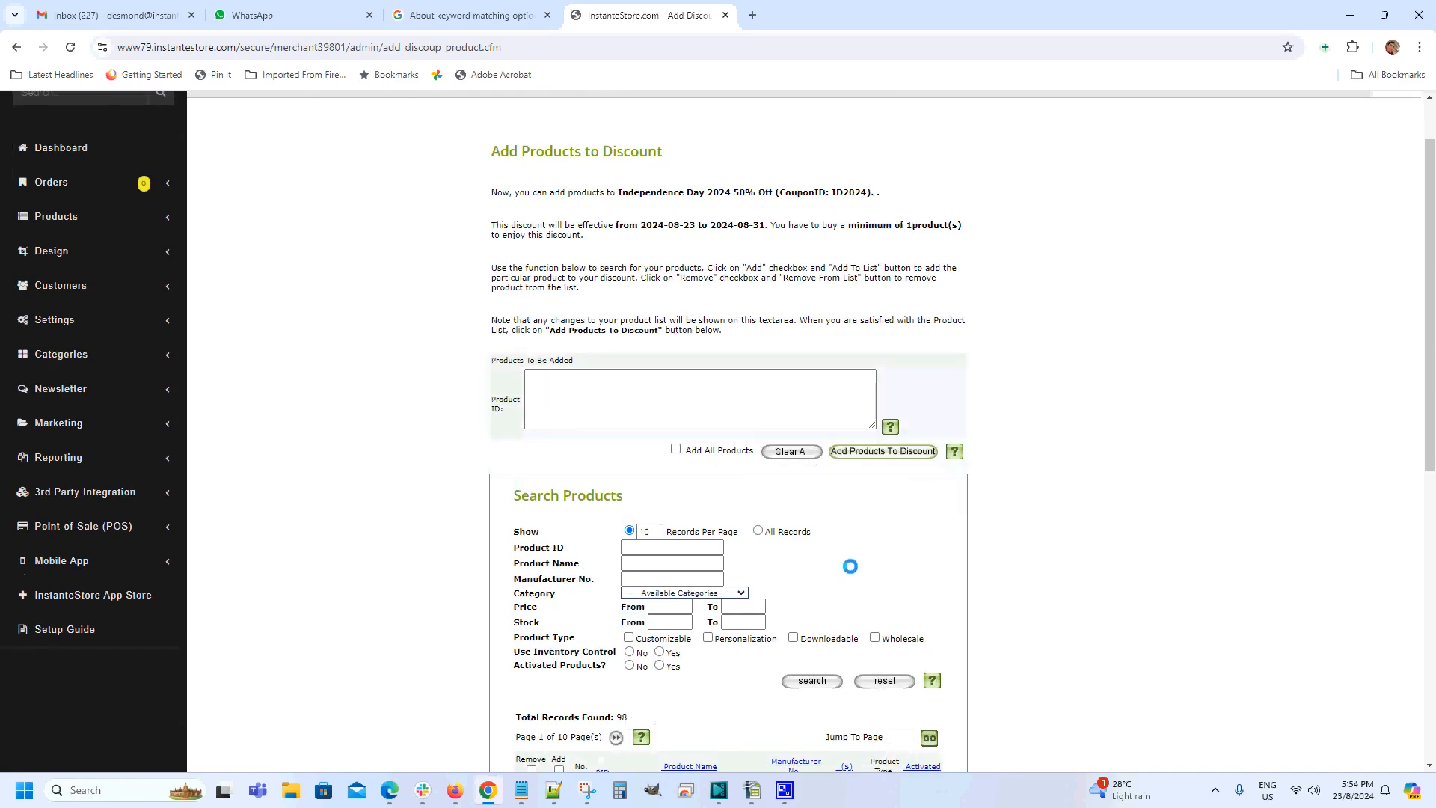
scroll(858, 554, "down", 1)
scroll(842, 540, "down", 1)
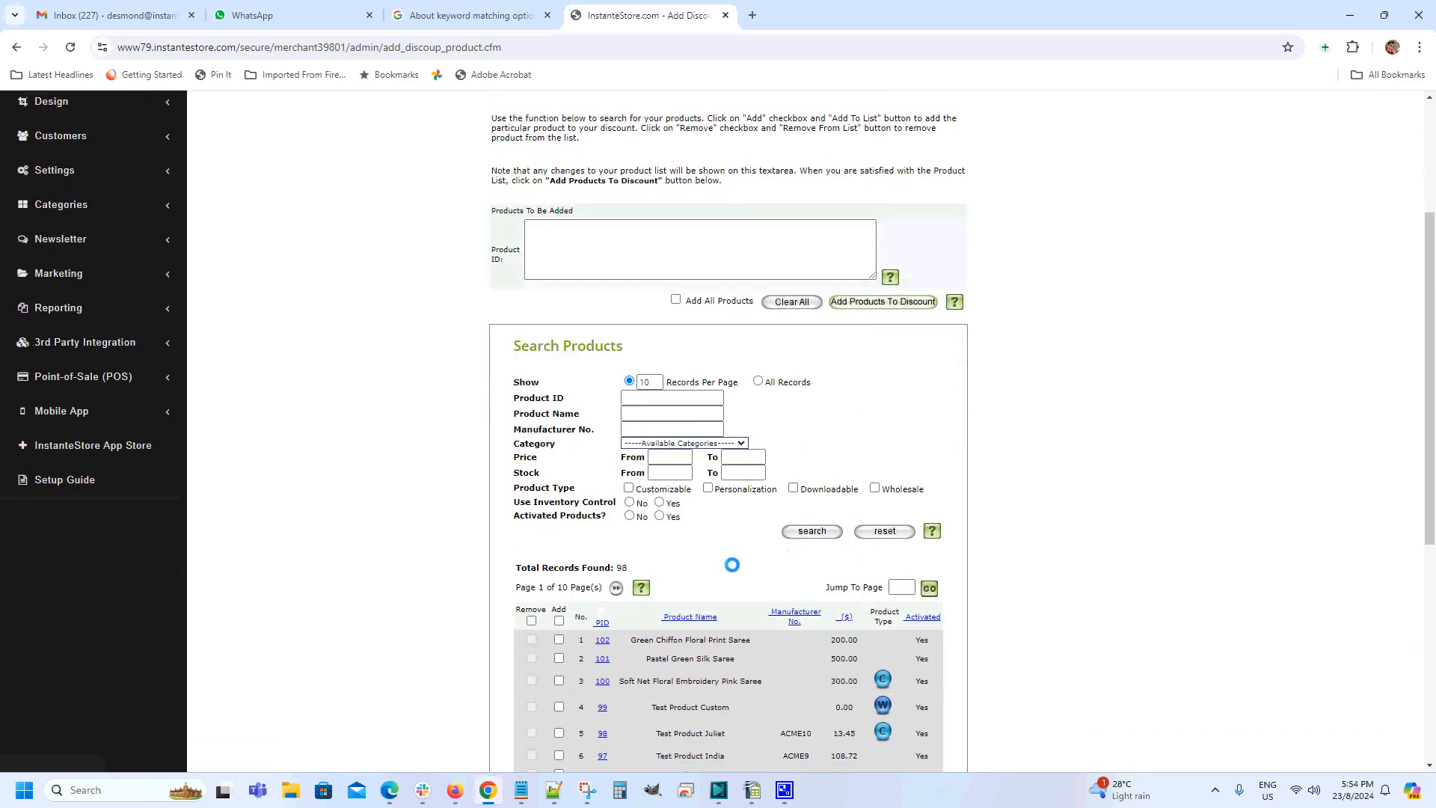
scroll(732, 566, "down", 2)
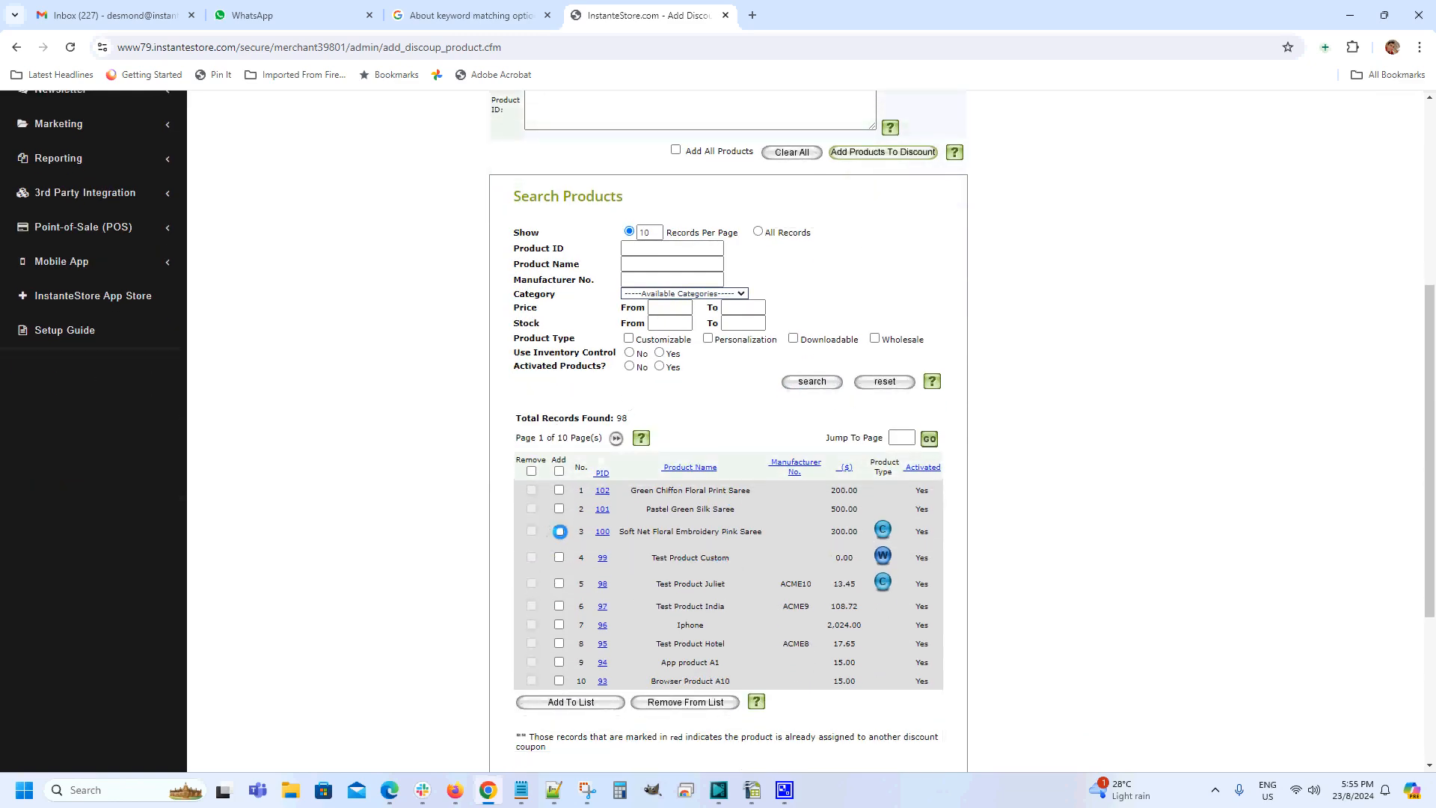
left_click(559, 508)
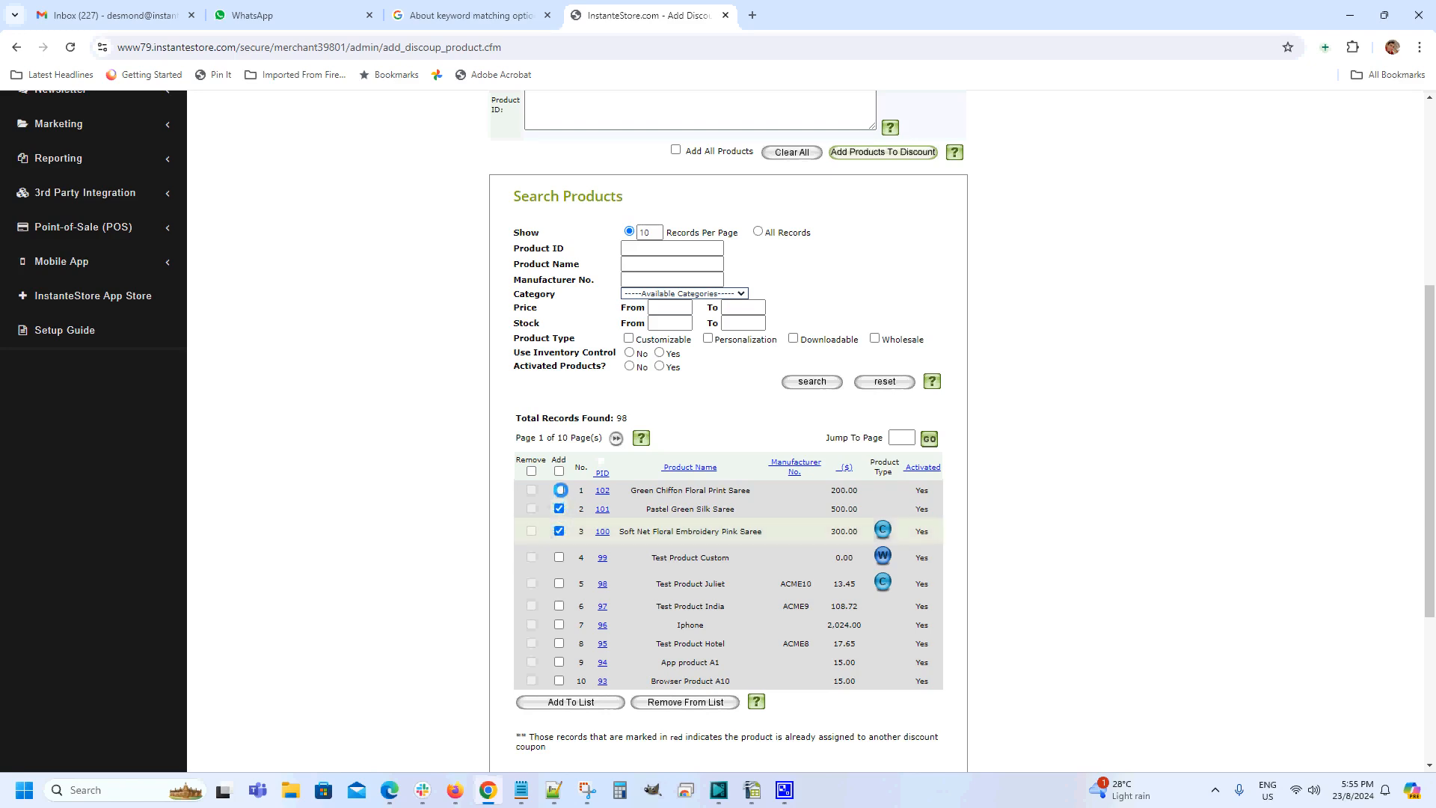
left_click(560, 489)
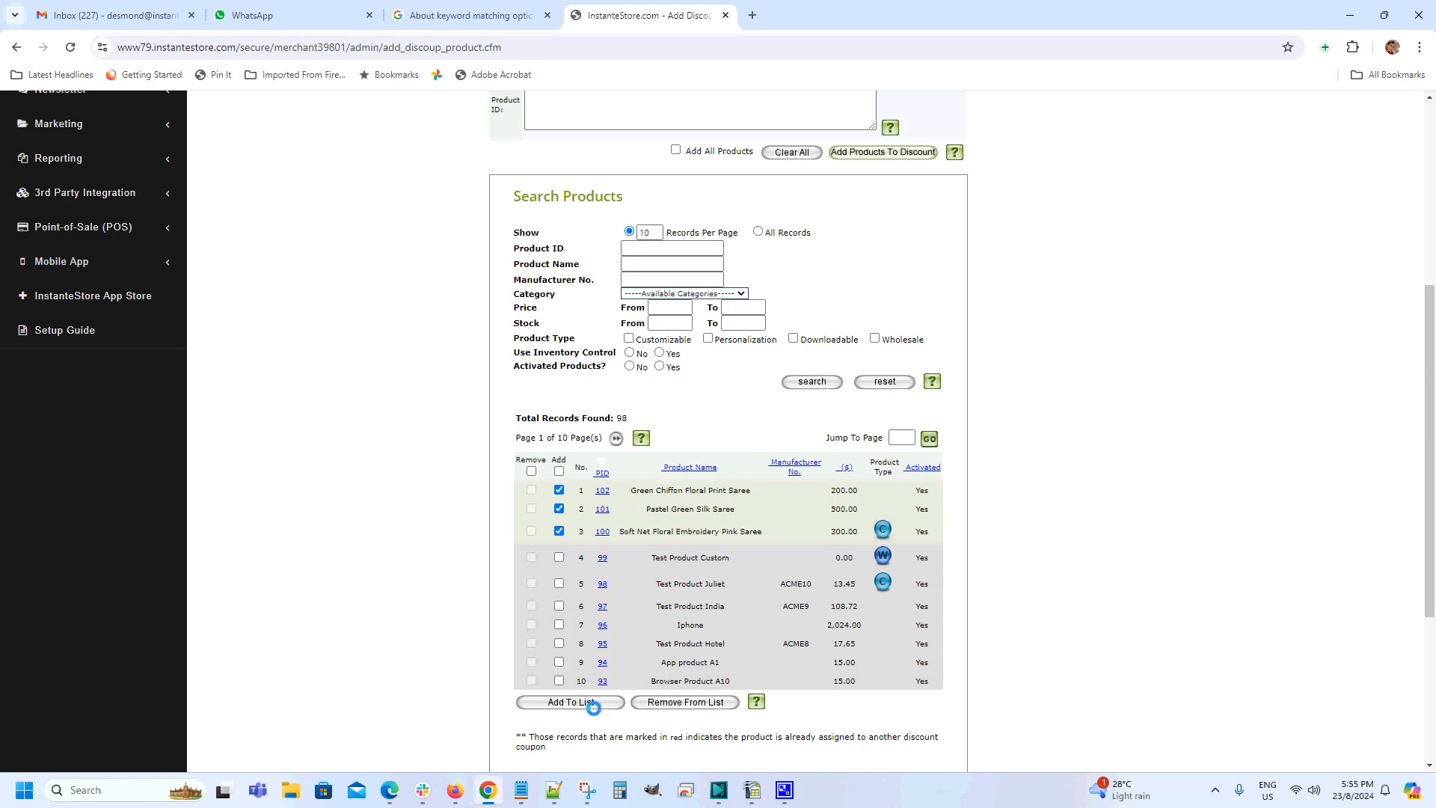
left_click(597, 702)
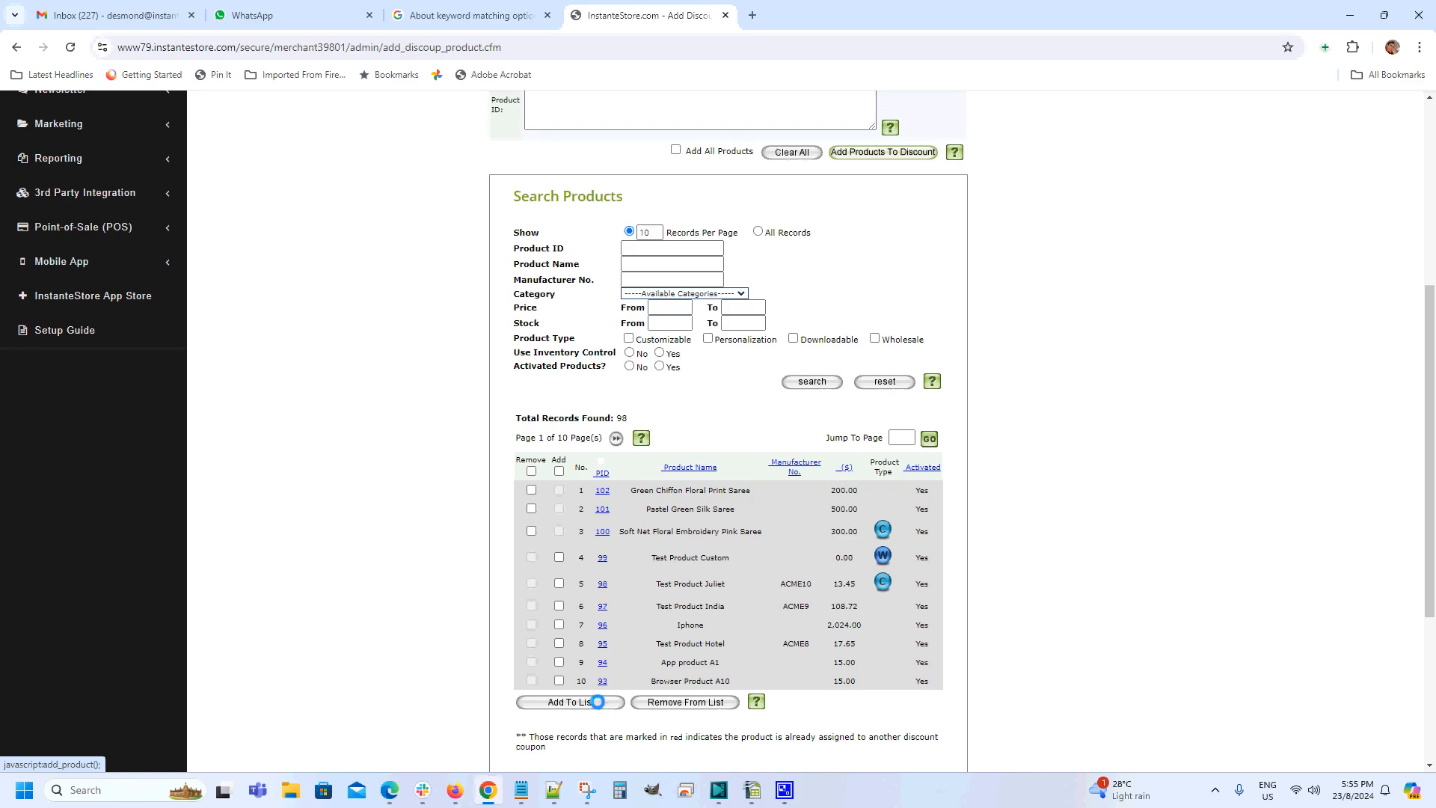
Step: Add the three listed saree products to the discount coupon and publish the store
scroll(597, 703, "up", 3)
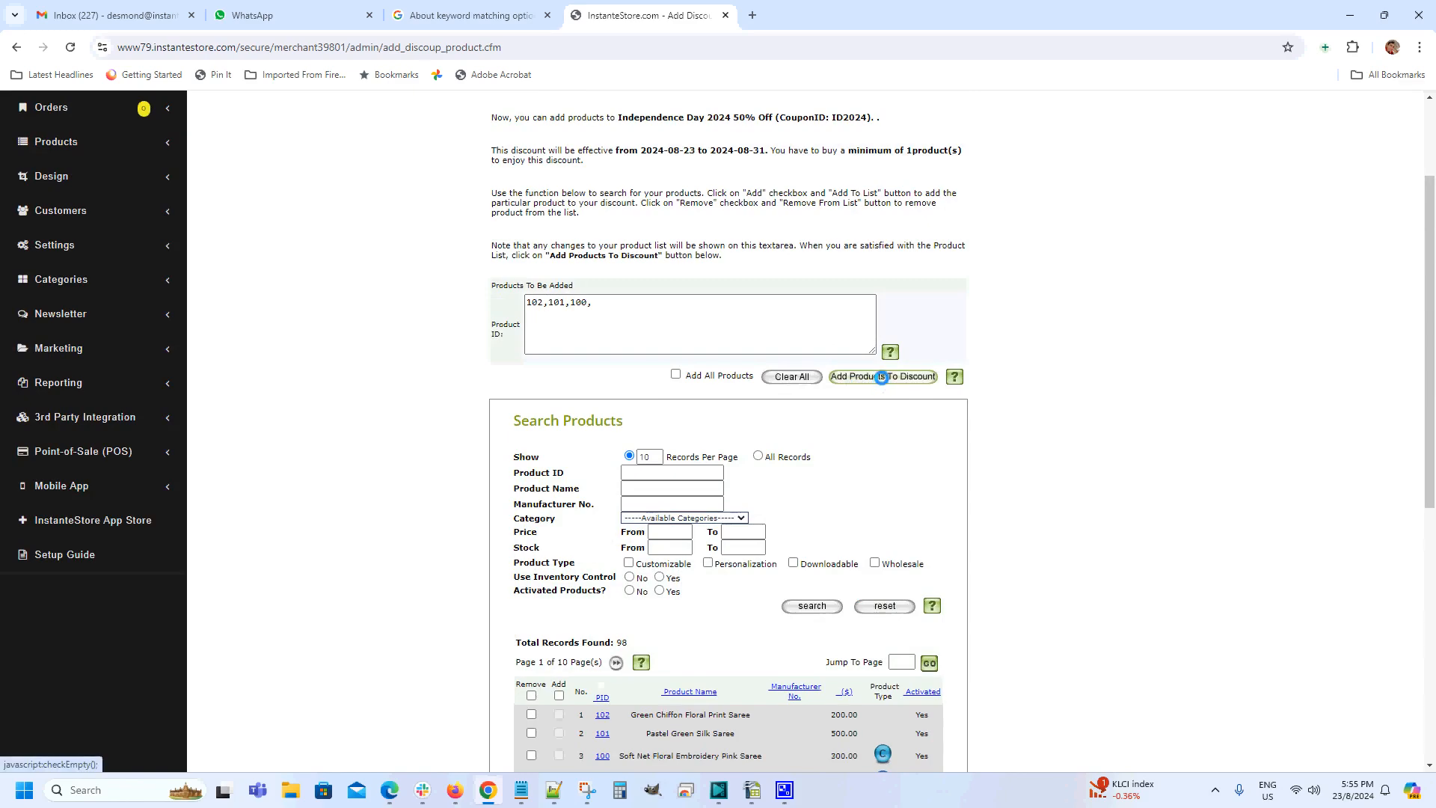
left_click(882, 377)
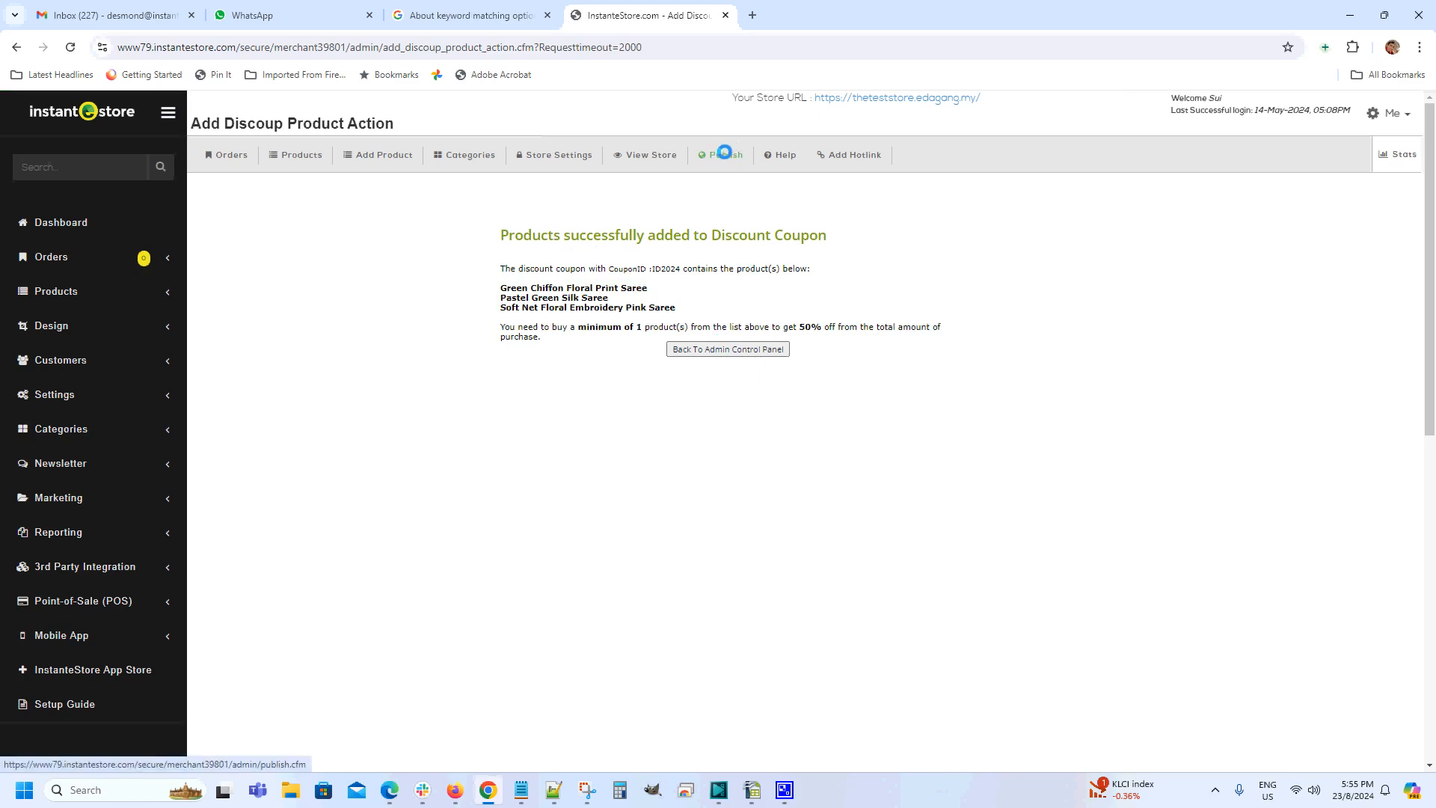
left_click(724, 153)
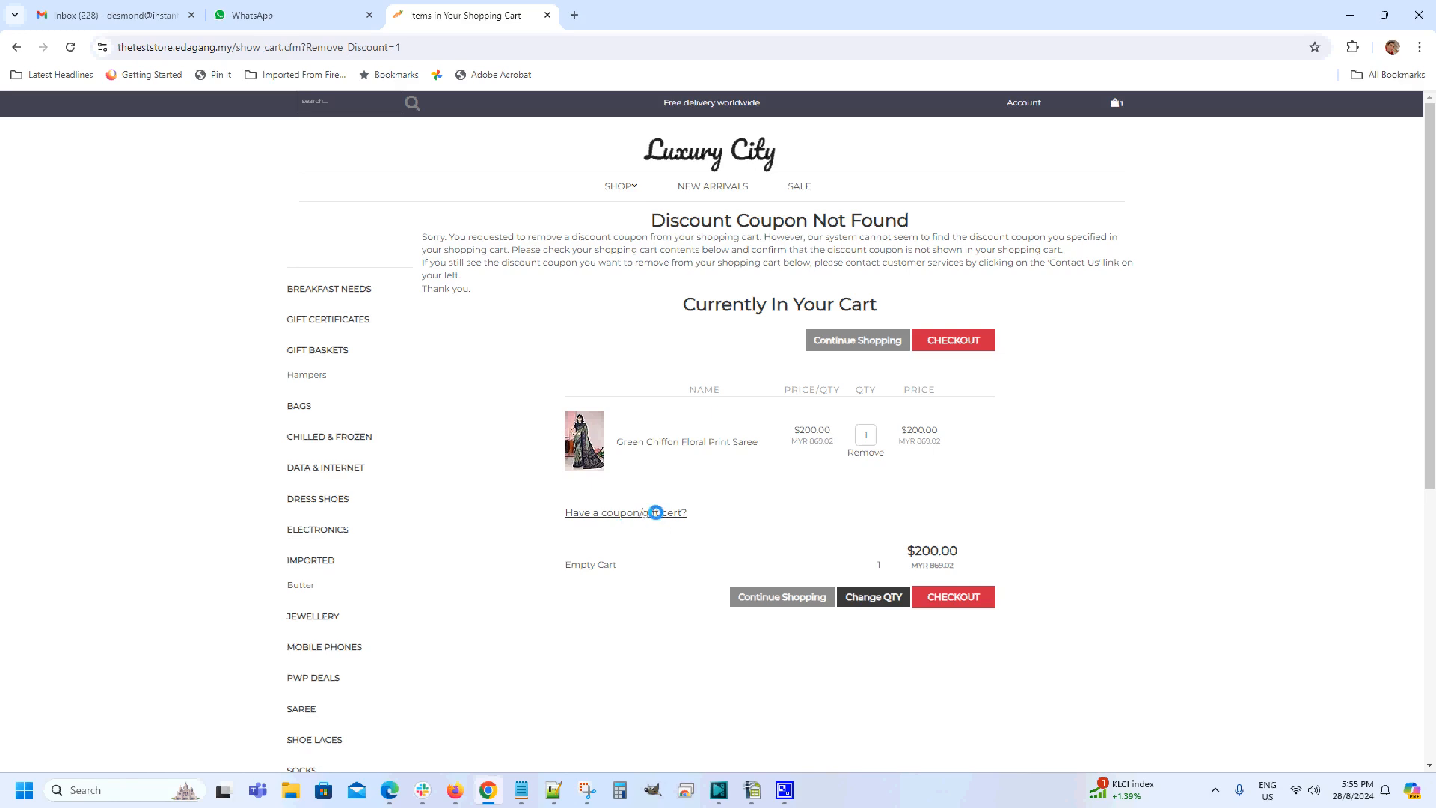
Step: In the storefront's shopping cart containing the Green Chiffon Floral Print Saree, apply the coupon code ID2024
left_click(655, 513)
left_click(664, 514)
type("ID2024")
left_click(698, 516)
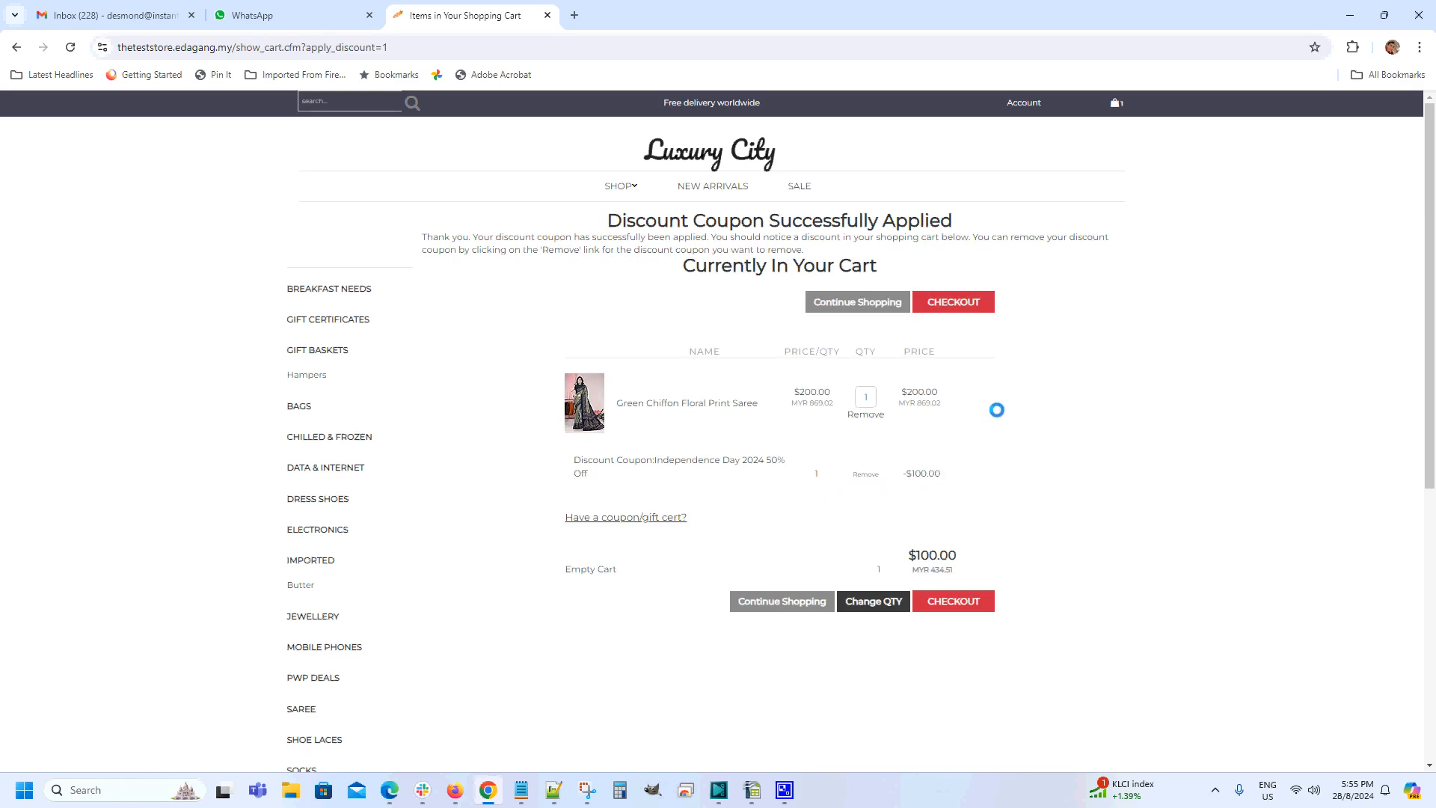
Step: Proceed to checkout and try to apply the coupon code ID2024 to the order there
left_click(955, 300)
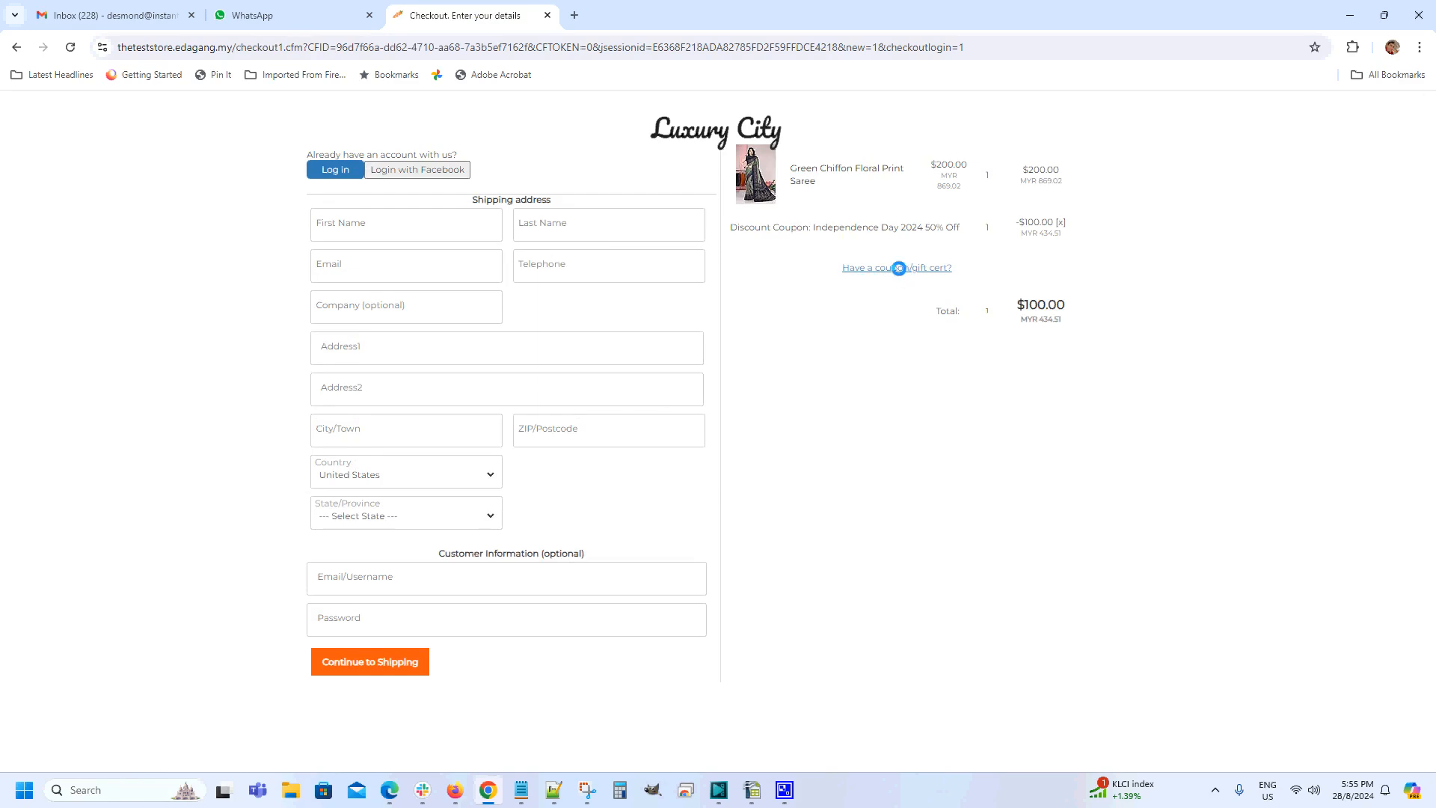
left_click(900, 268)
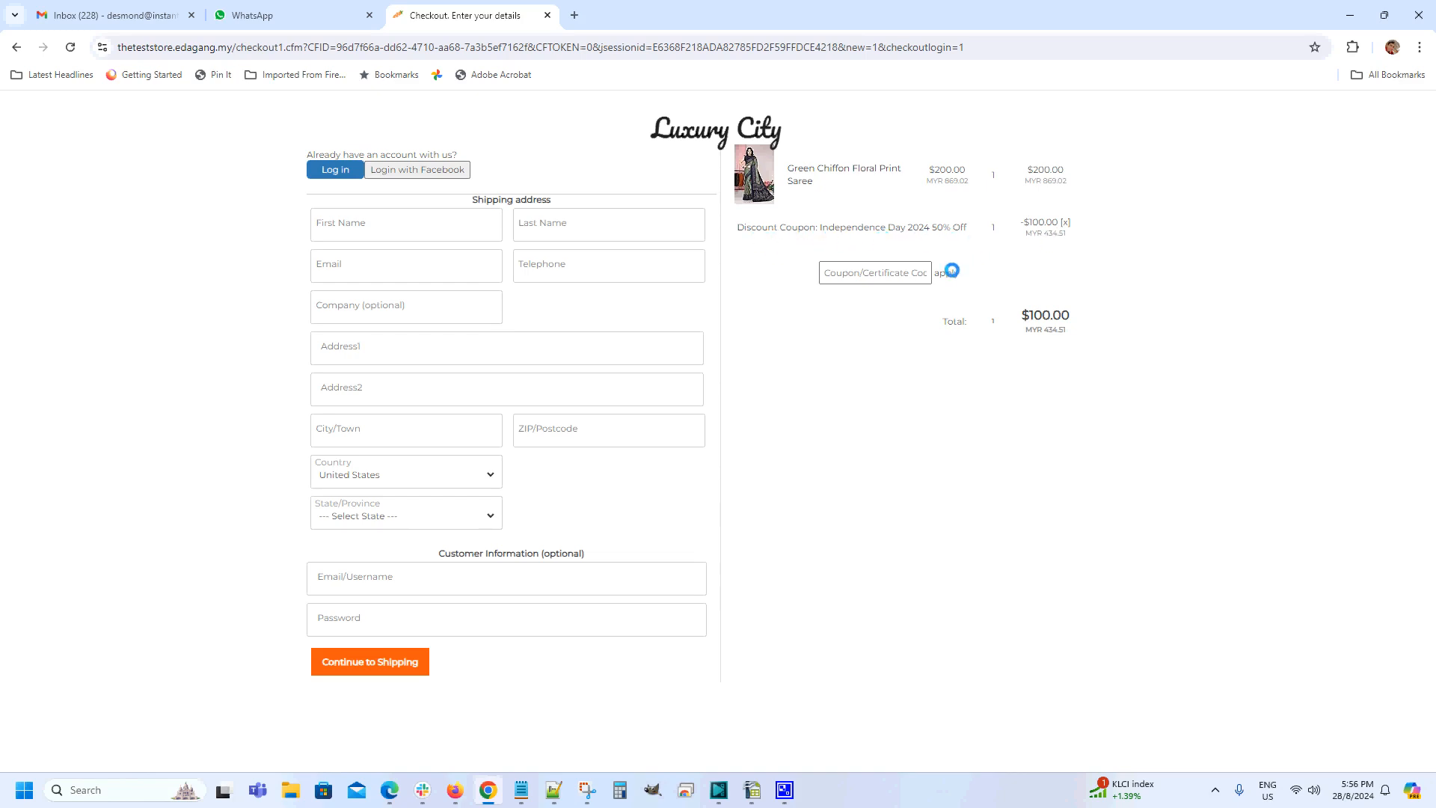
left_click(899, 273)
type("ID2024")
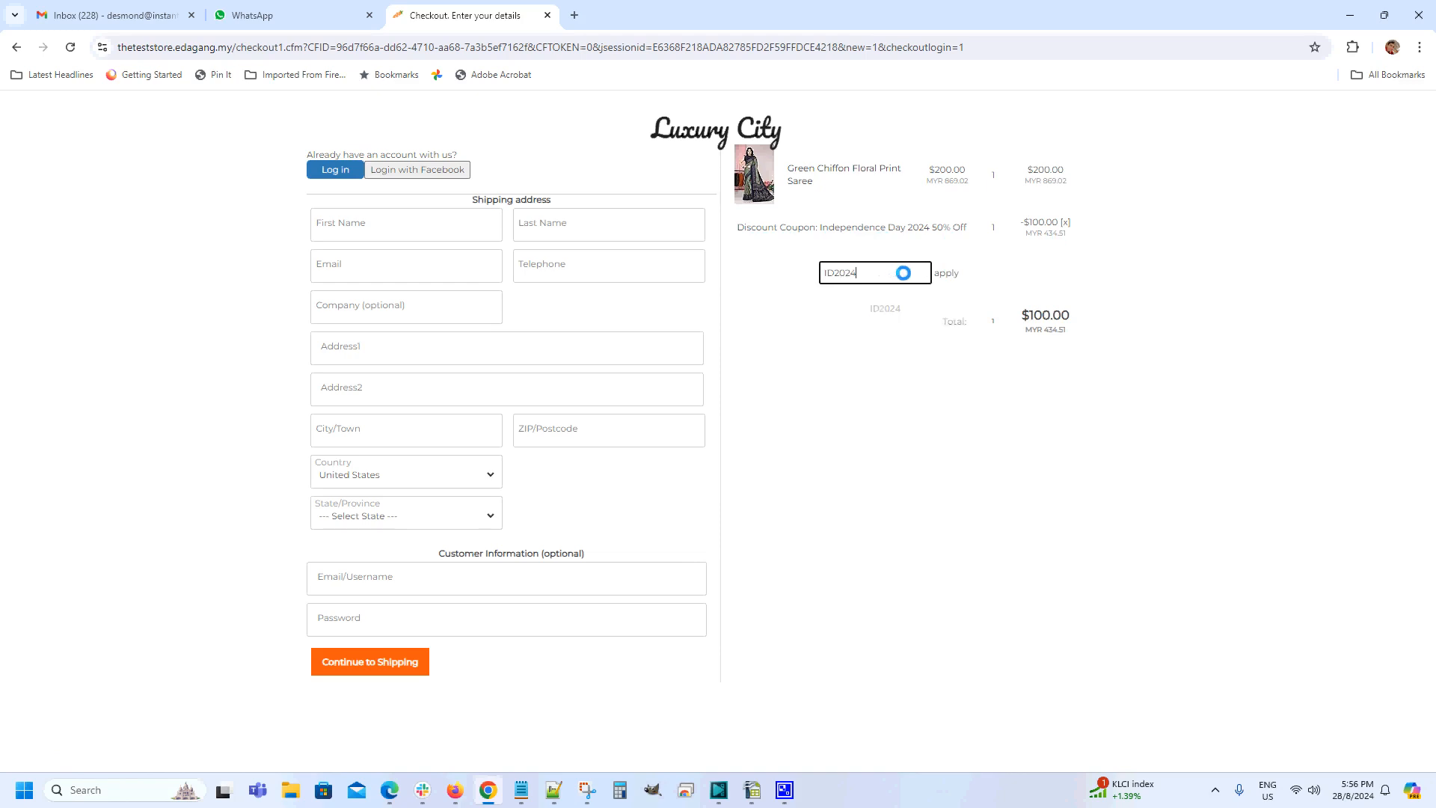
left_click(947, 272)
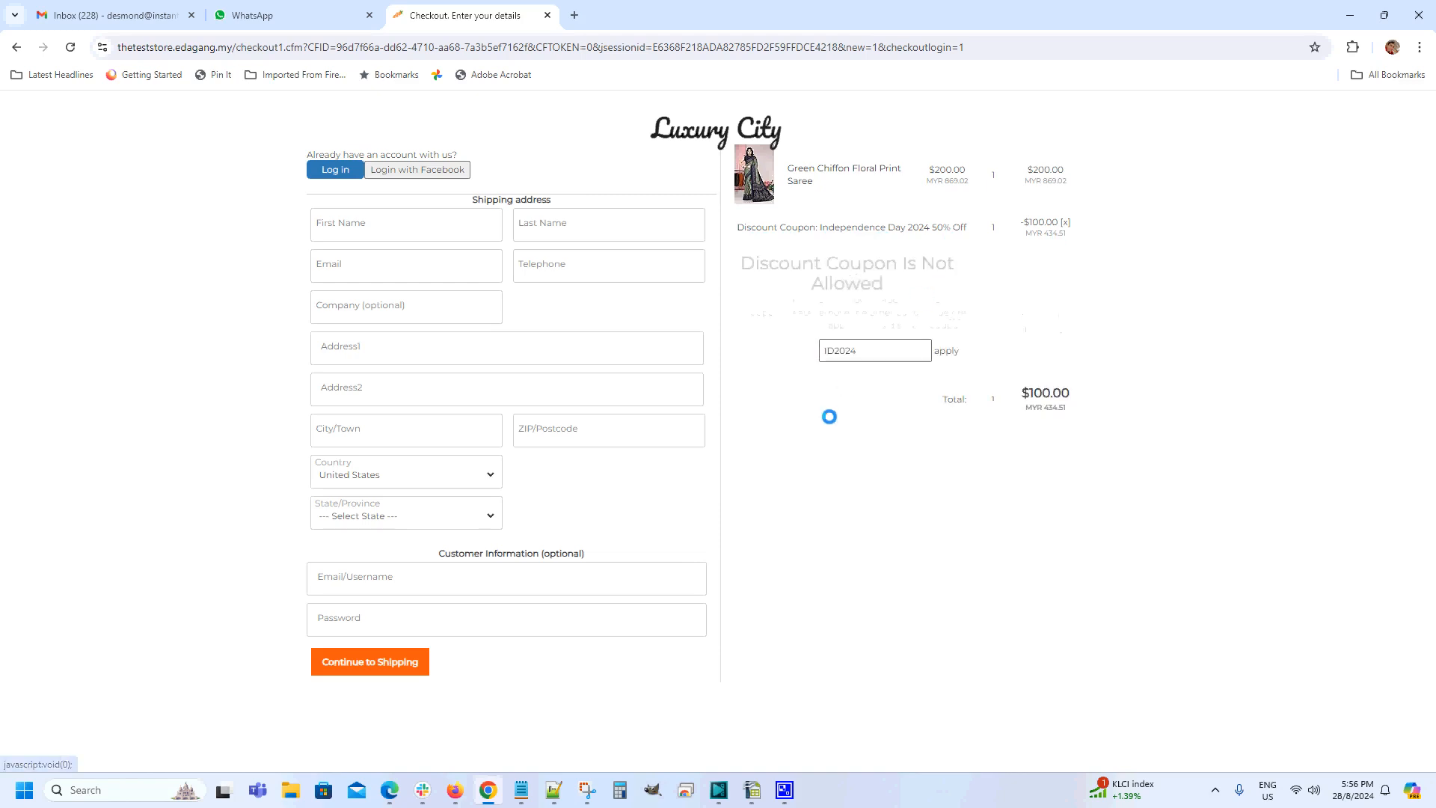